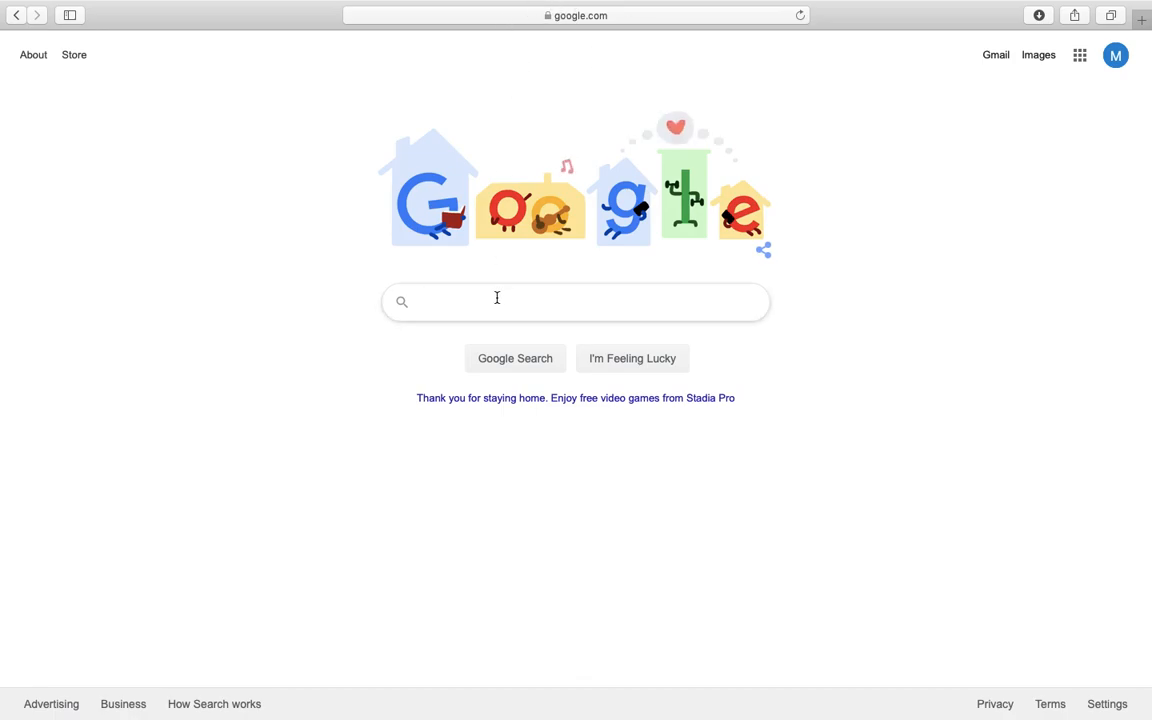
Search the web for "Chrome Music Lab" and open the Chrome Music Lab website.
type("Chr")
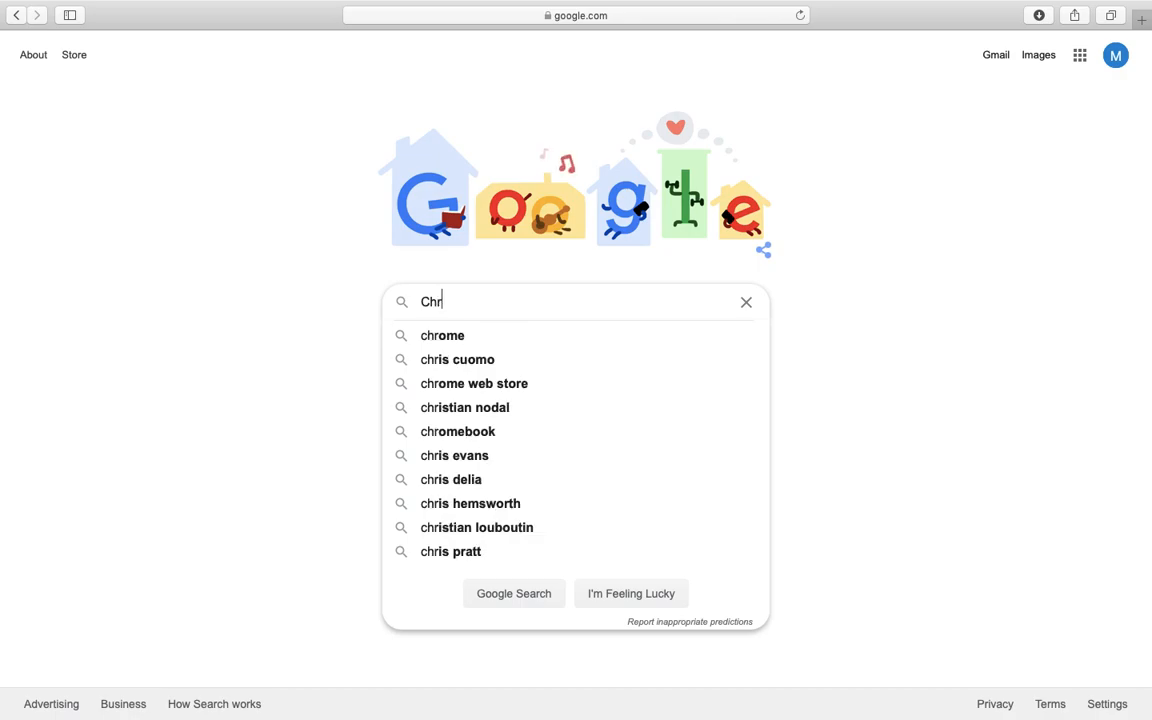
type("ome Music")
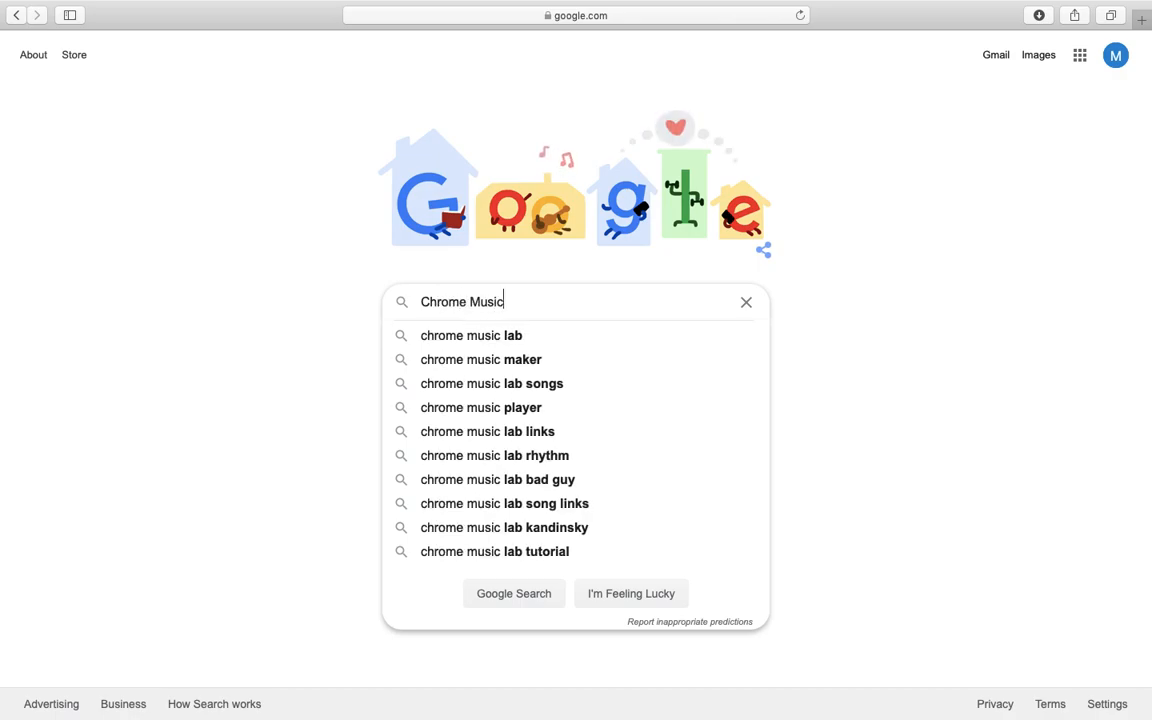
type(" Lab")
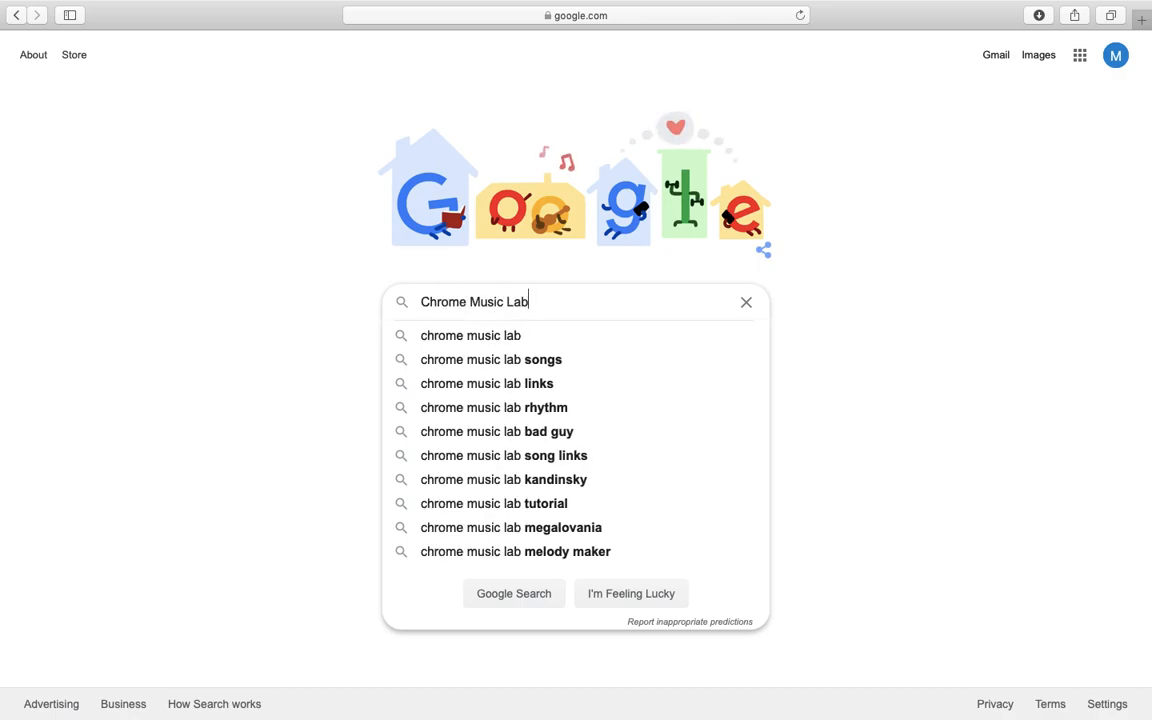
key("Return")
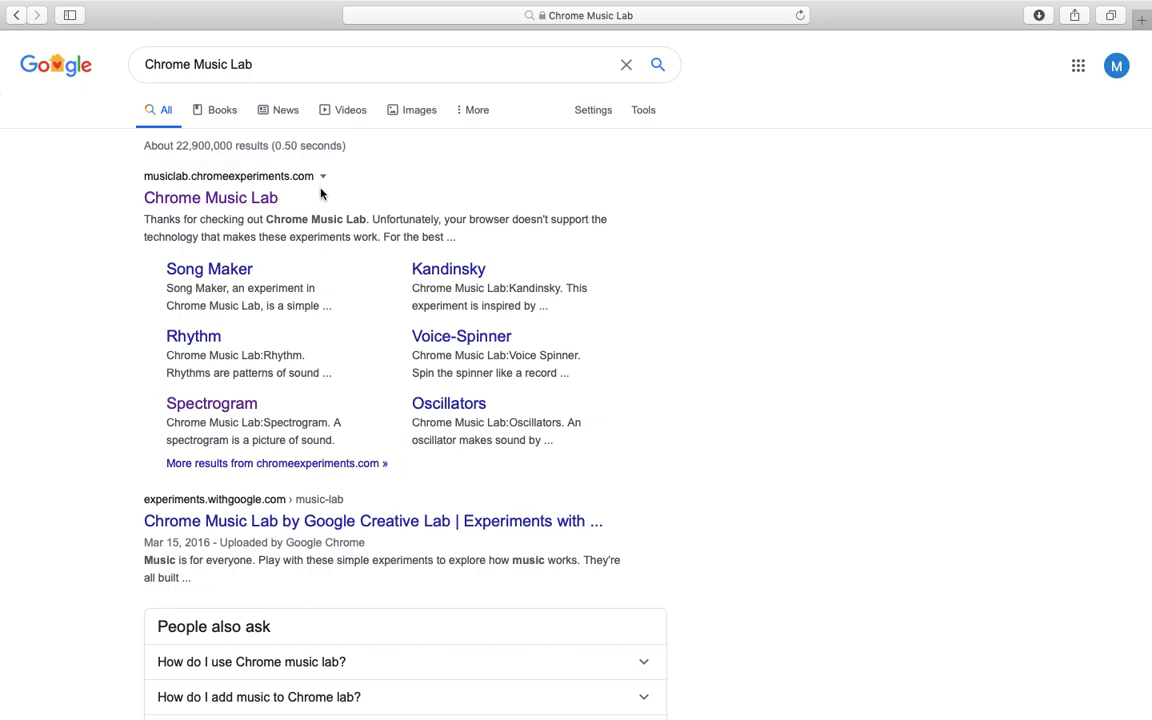
left_click(250, 204)
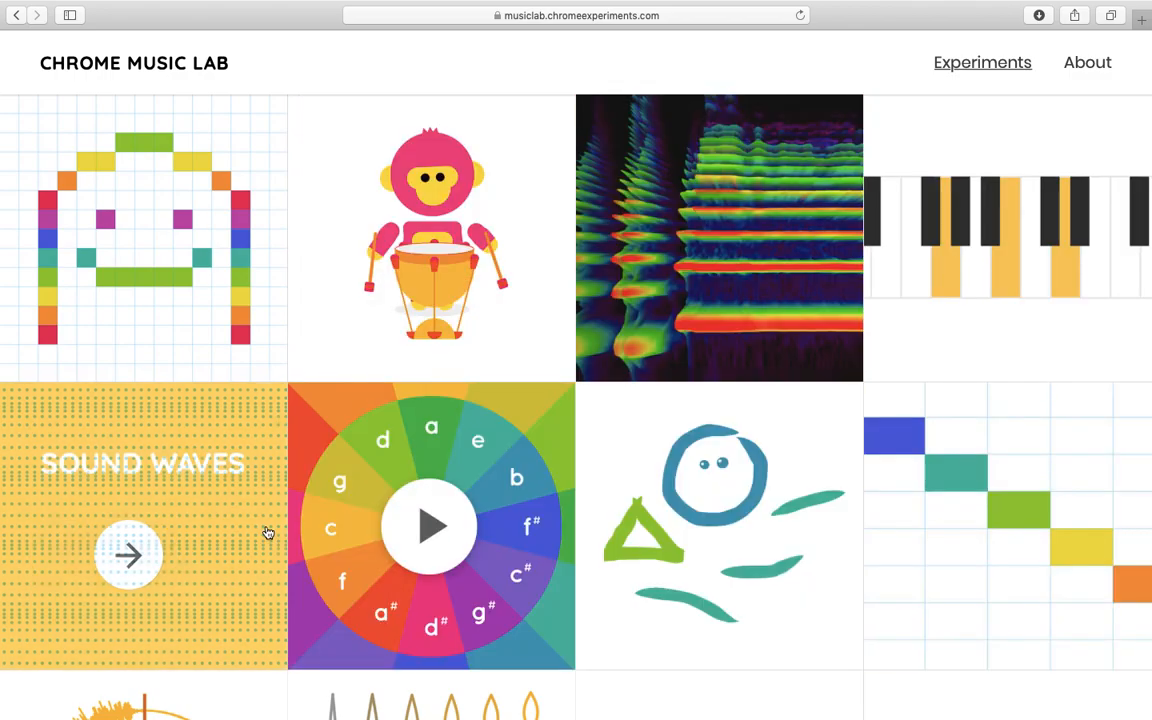
Look through the available experiments and open Song Maker.
scroll(267, 532, "down", 3)
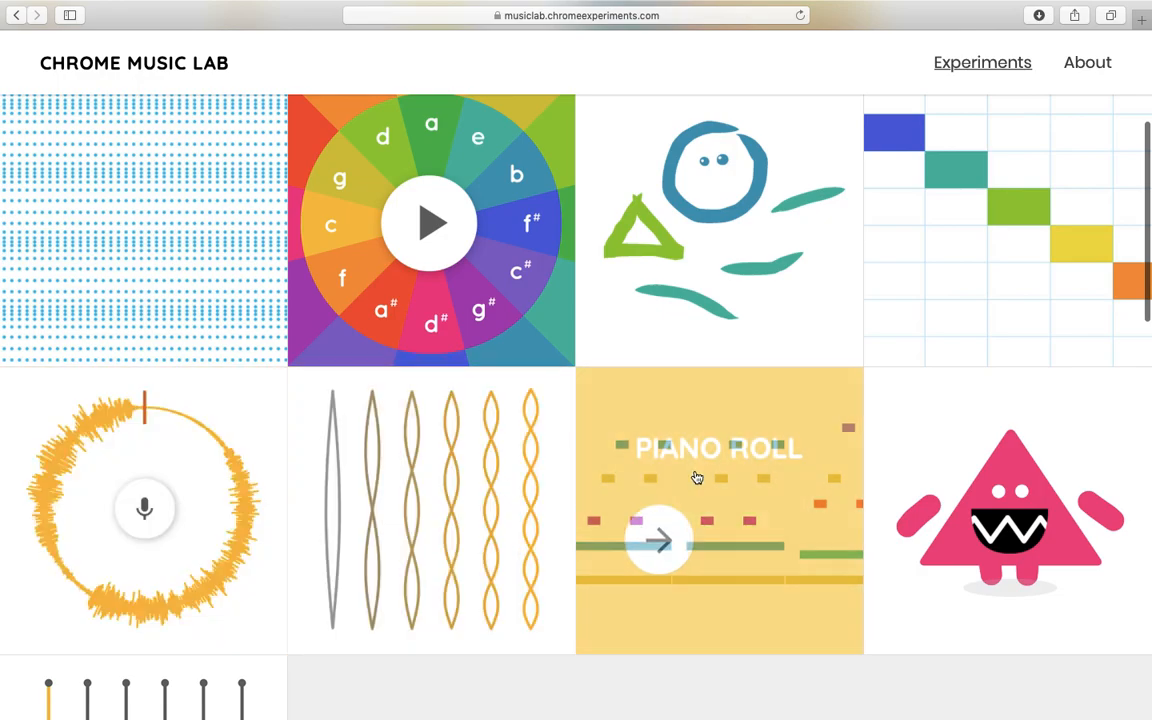
scroll(460, 545, "down", 2)
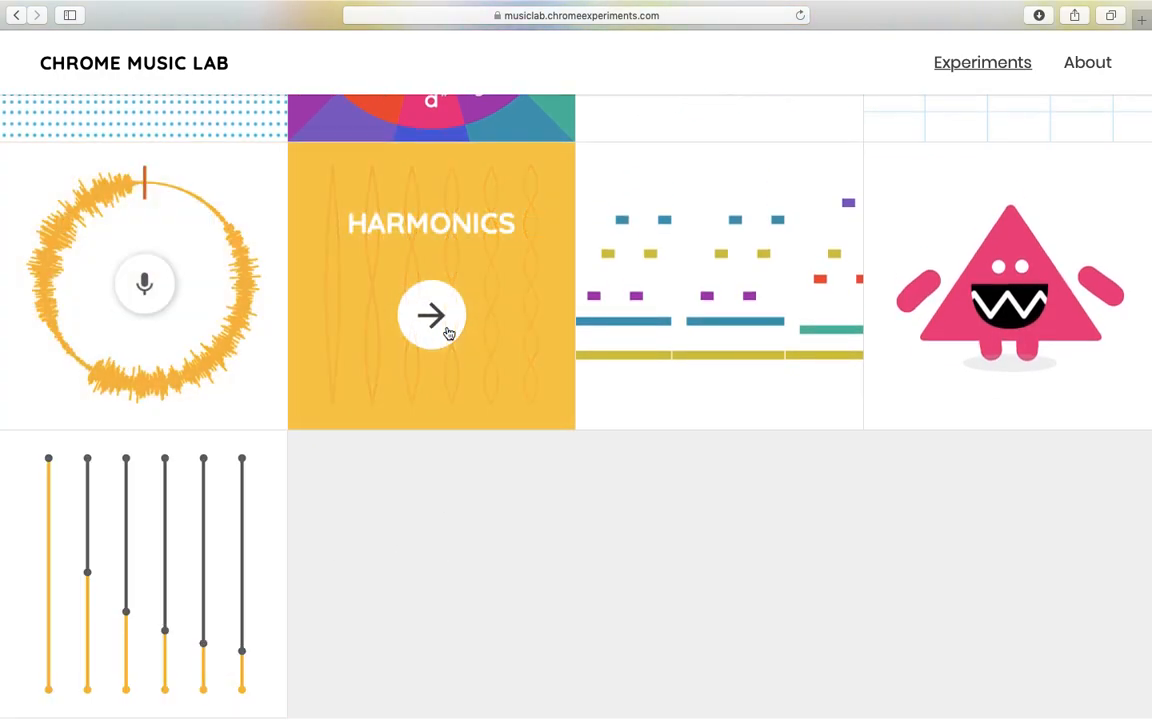
scroll(449, 333, "up", 5)
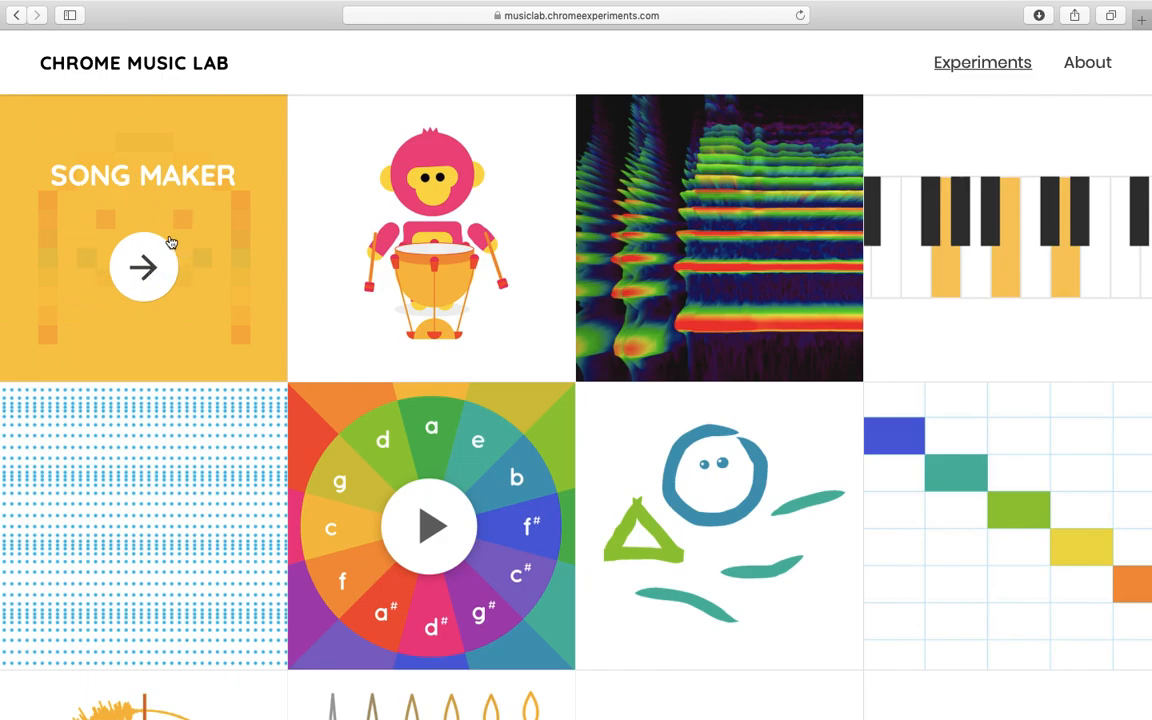
left_click(147, 227)
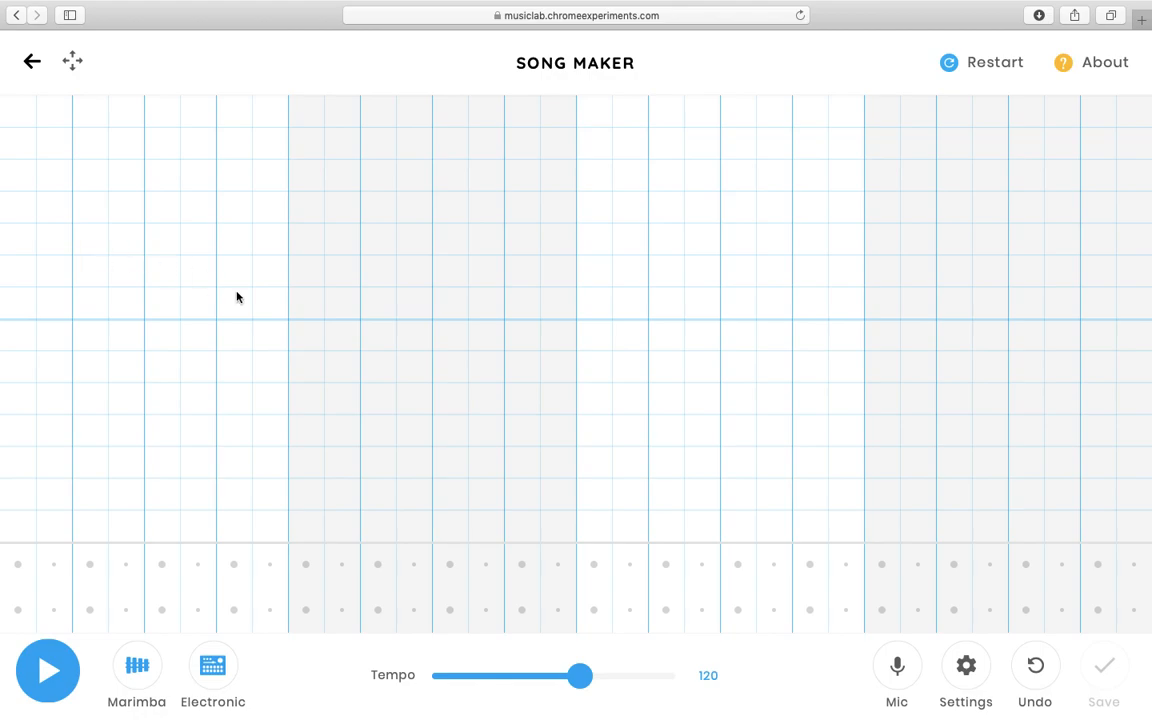
left_click(336, 306)
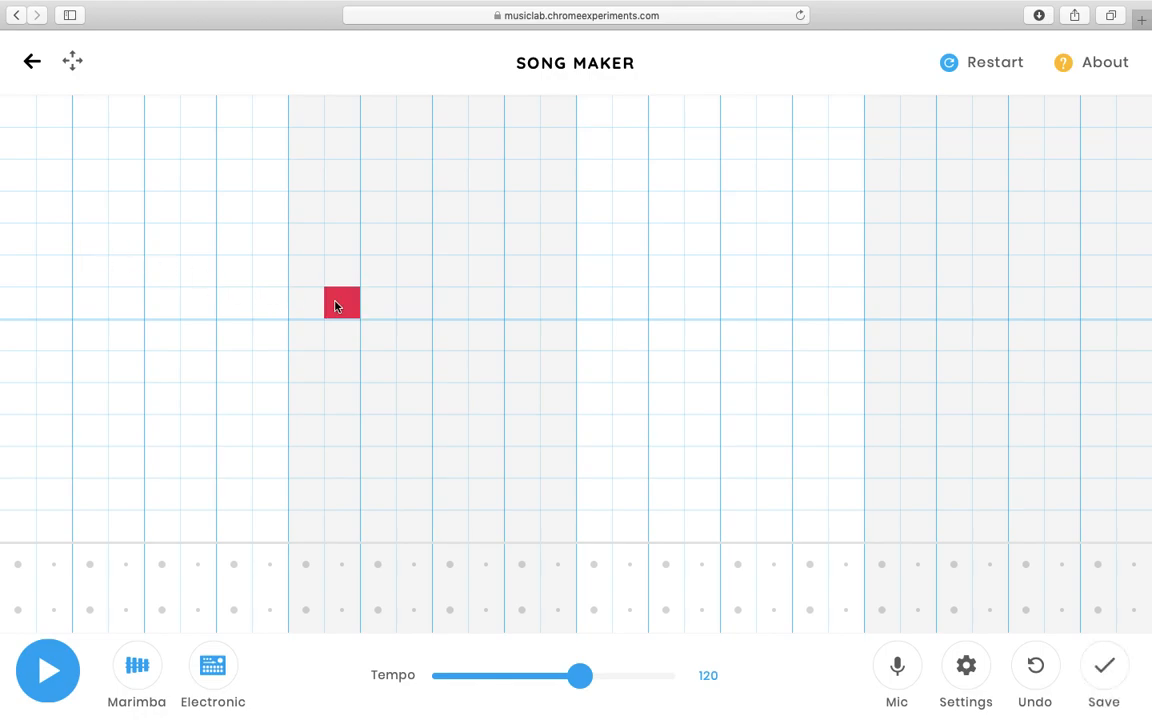
left_click(270, 242)
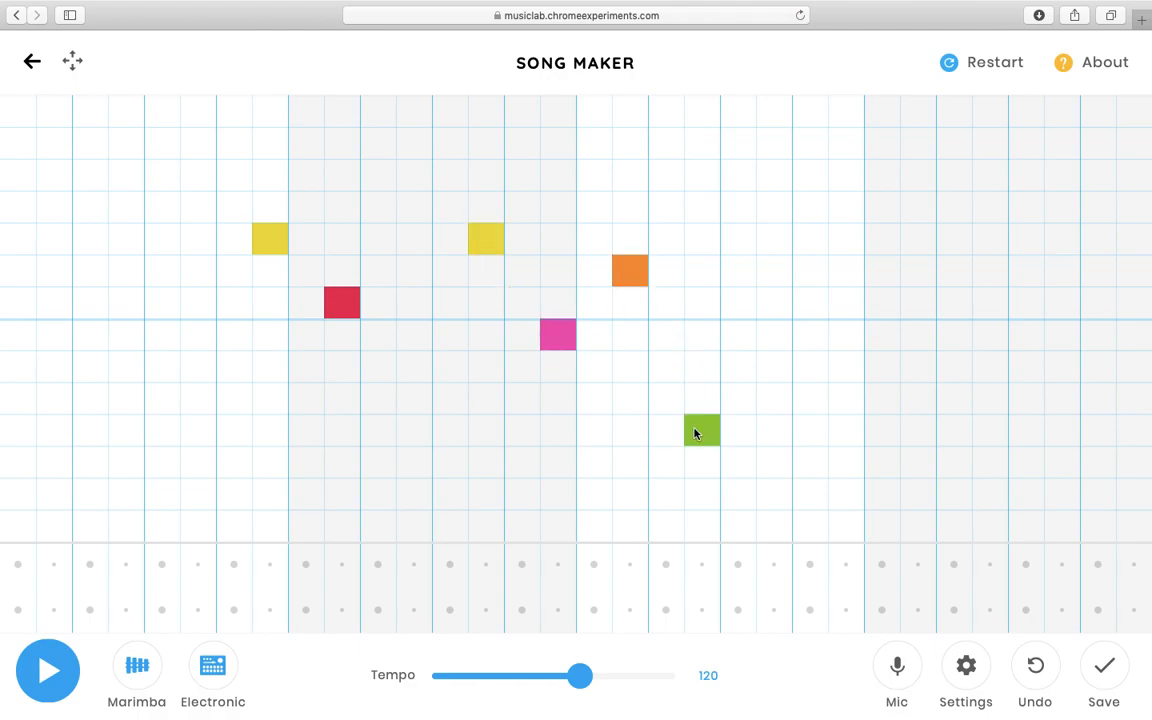
left_click(740, 272)
left_click(740, 207)
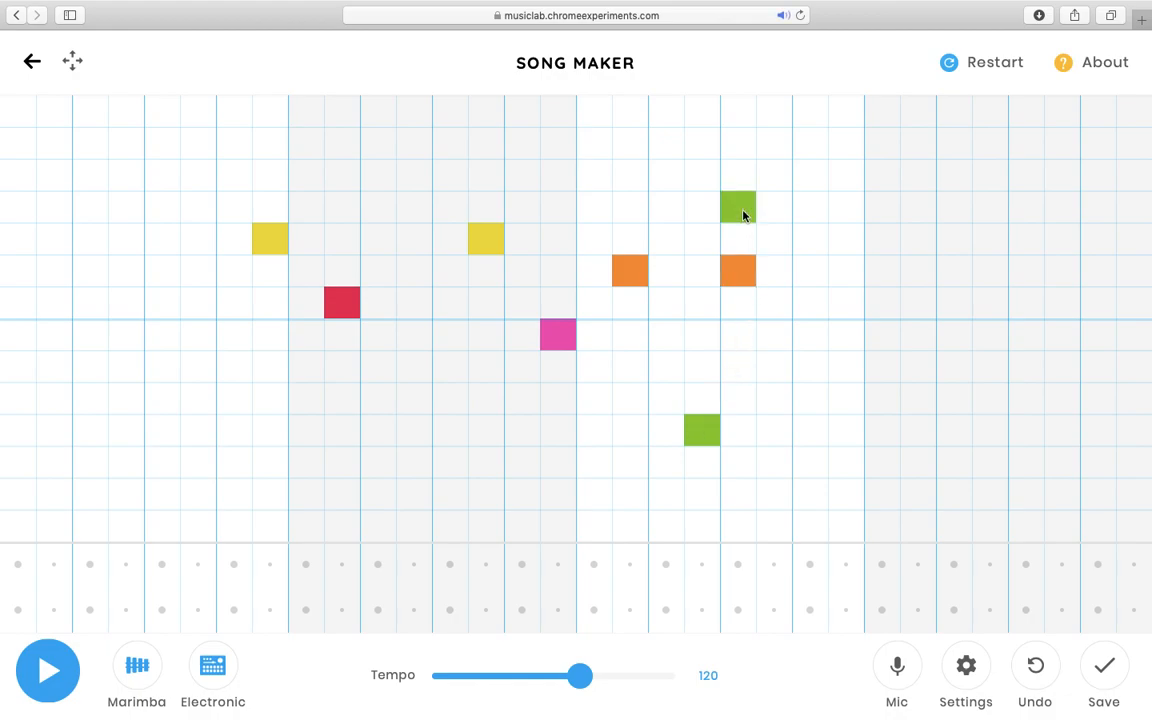
left_click(741, 148)
left_click(740, 112)
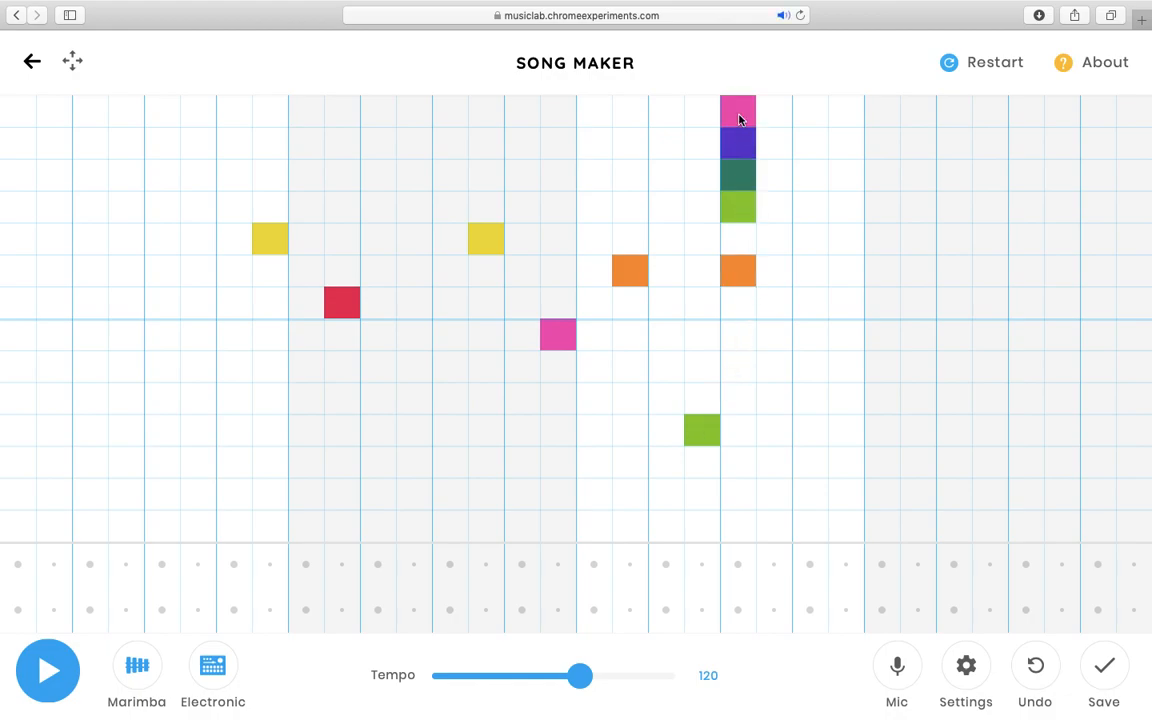
left_click(810, 400)
left_click(812, 431)
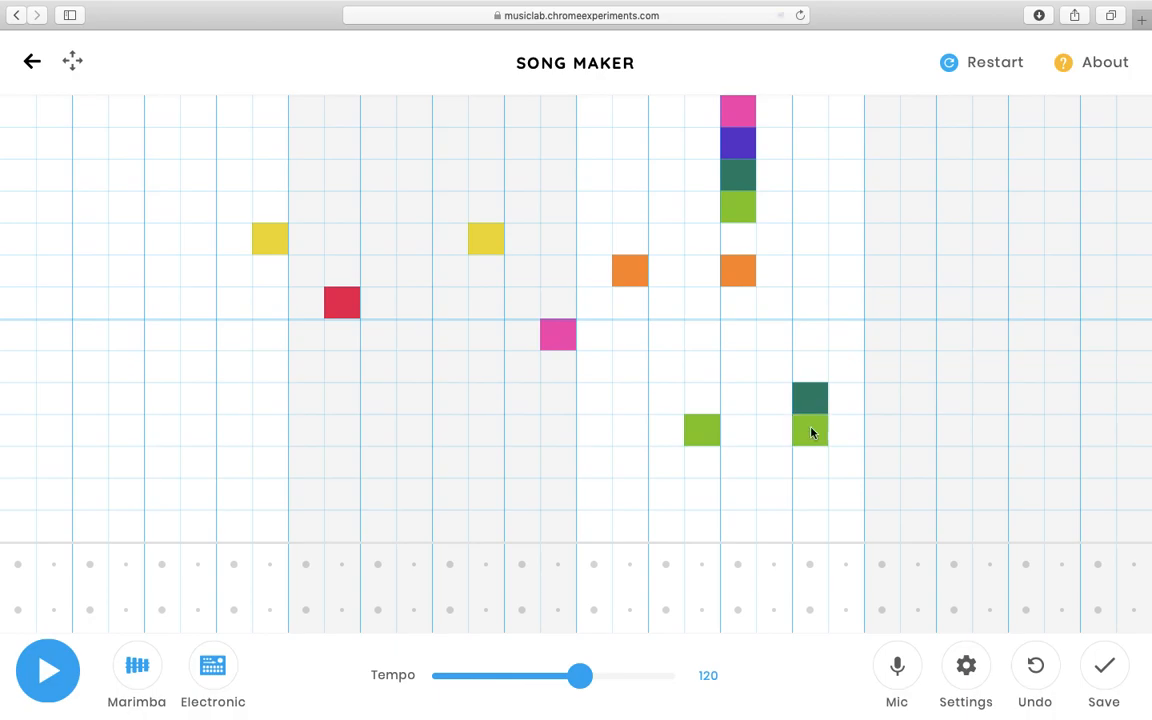
left_click(812, 463)
left_click(812, 494)
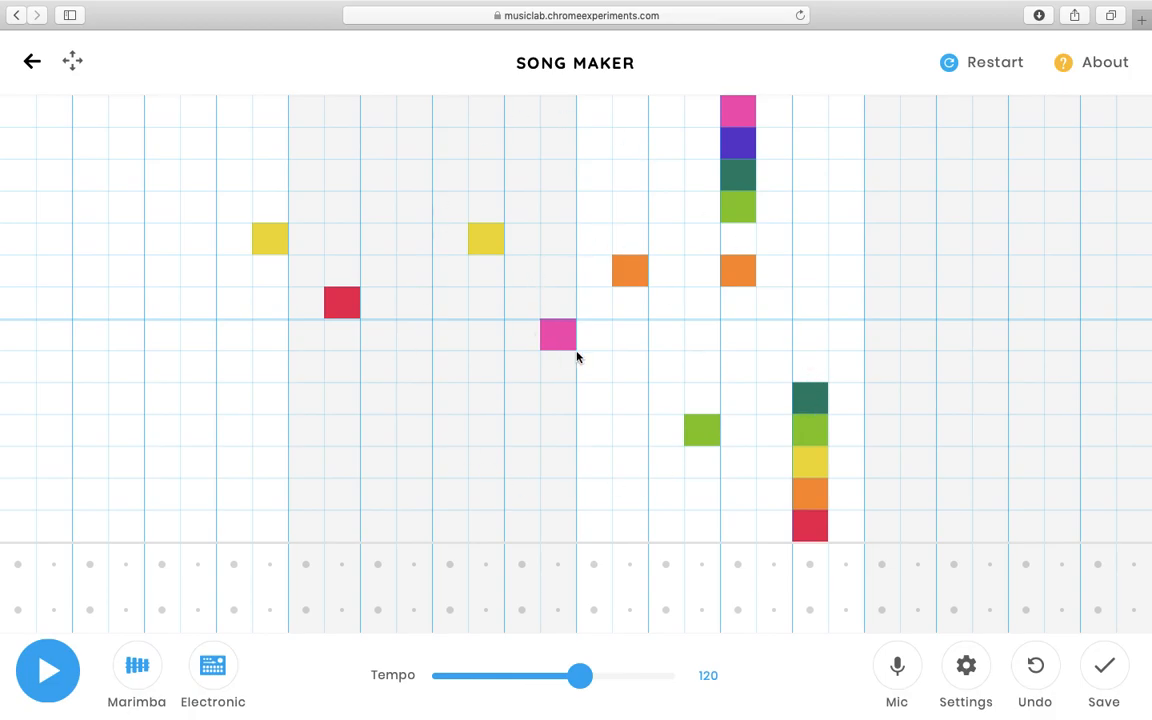
left_click(988, 66)
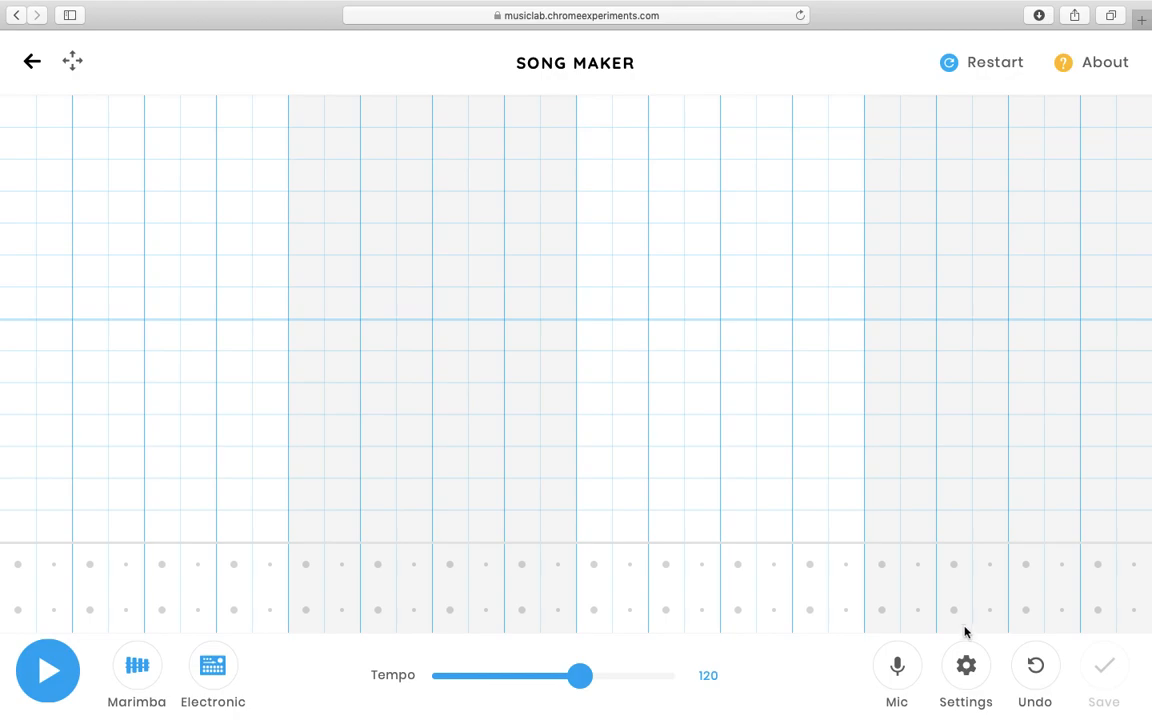
Try a different song length in the settings and return it to 4 bars.
left_click(970, 672)
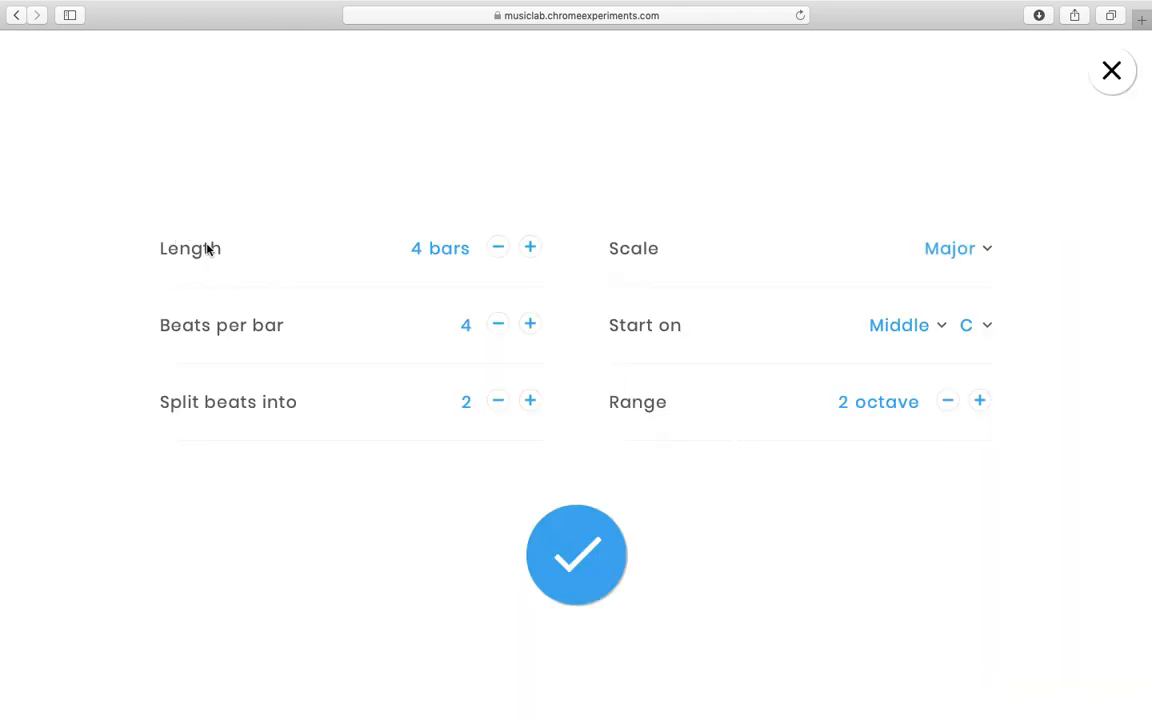
left_click(532, 248)
left_click(500, 249)
left_click(500, 250)
left_click(566, 566)
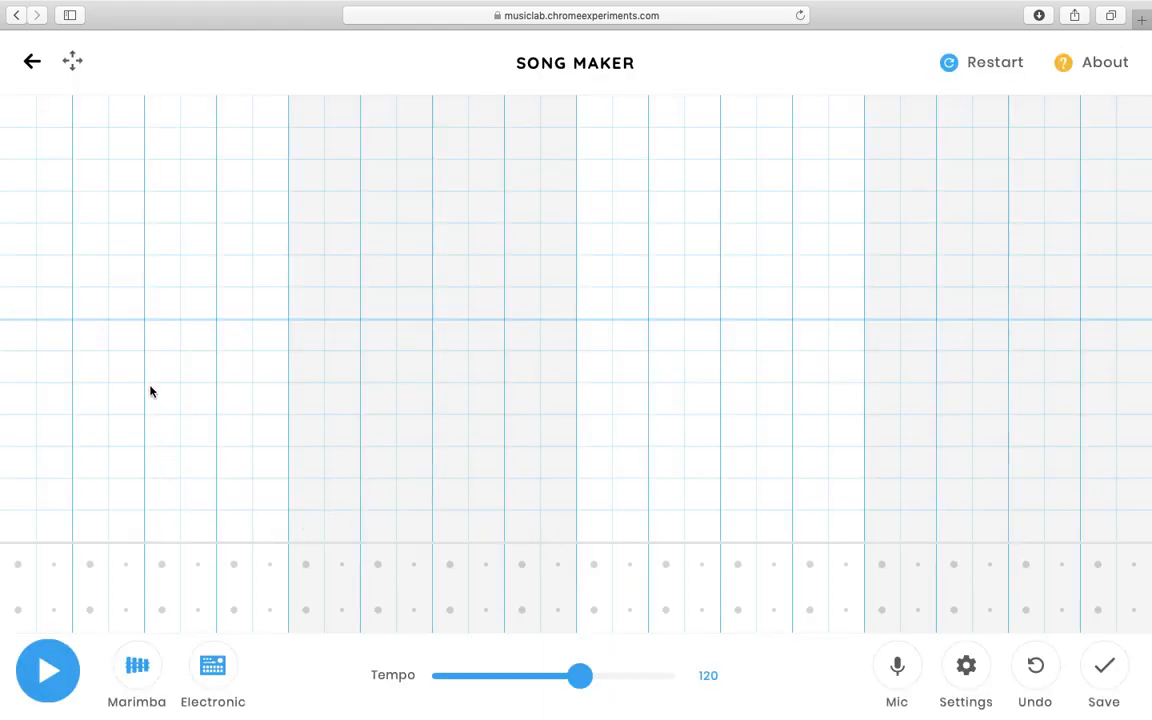
Draw a letter I as a vertical line of ten notes in the second column, from the third to the twelfth row.
left_click(55, 176)
left_click(55, 240)
left_click(57, 335)
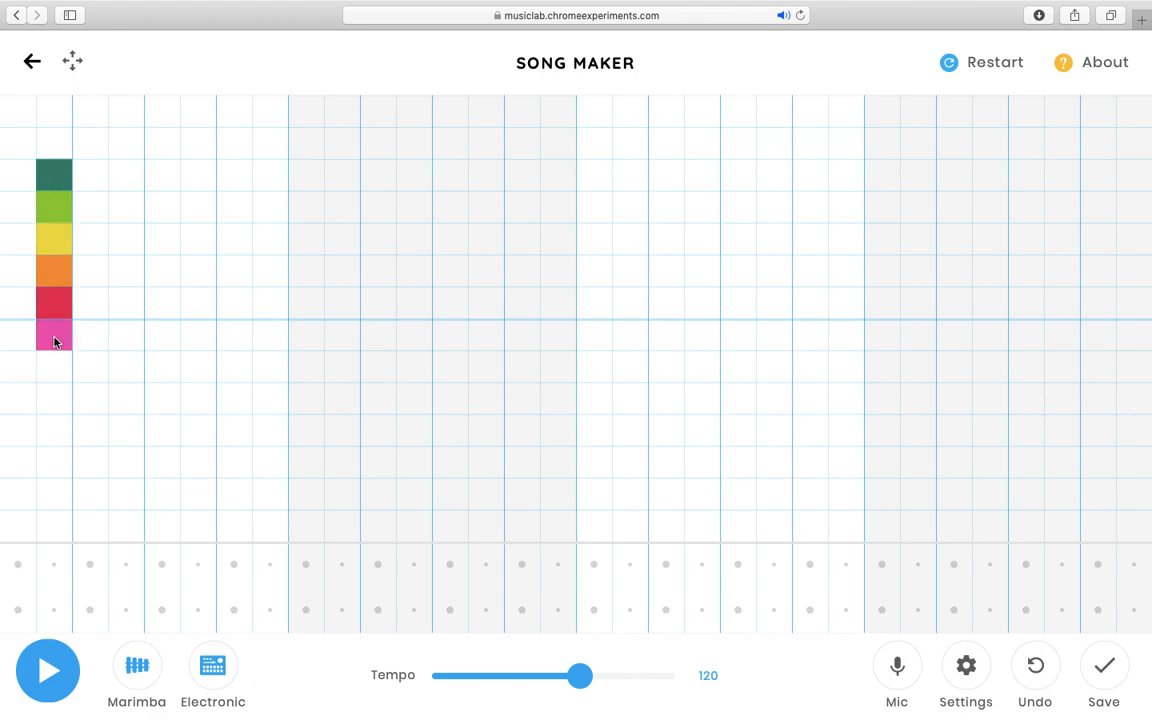
left_click(57, 367)
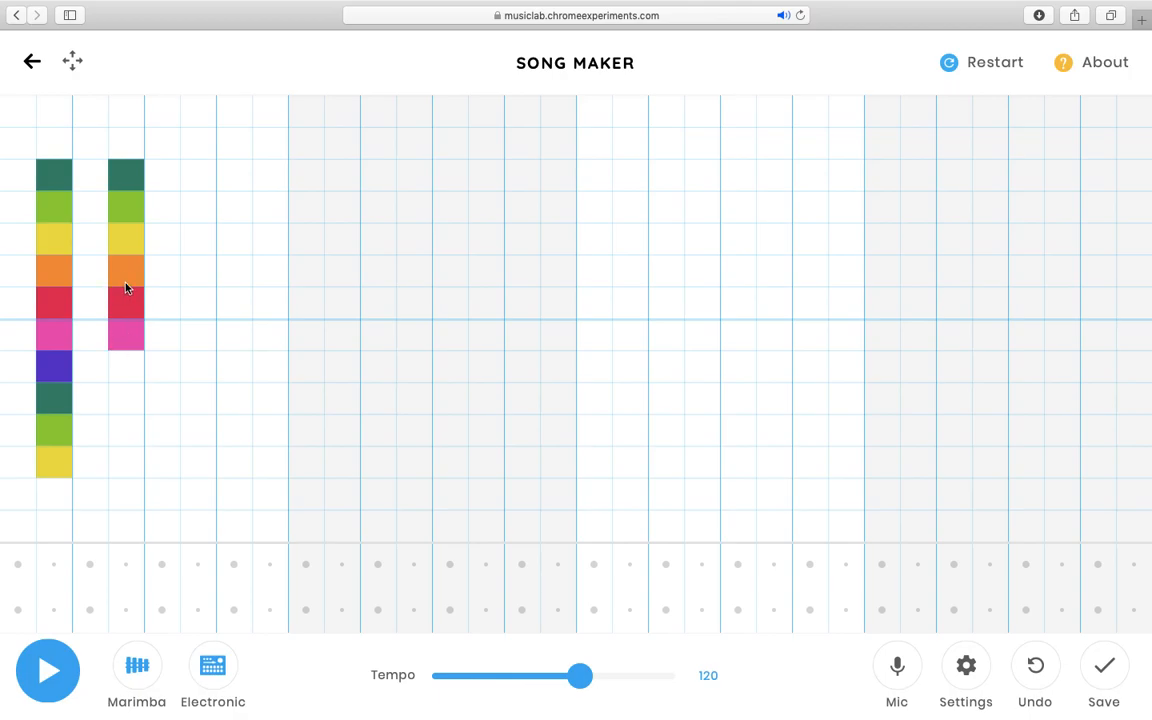
left_click(171, 276)
left_click(170, 243)
left_click(170, 212)
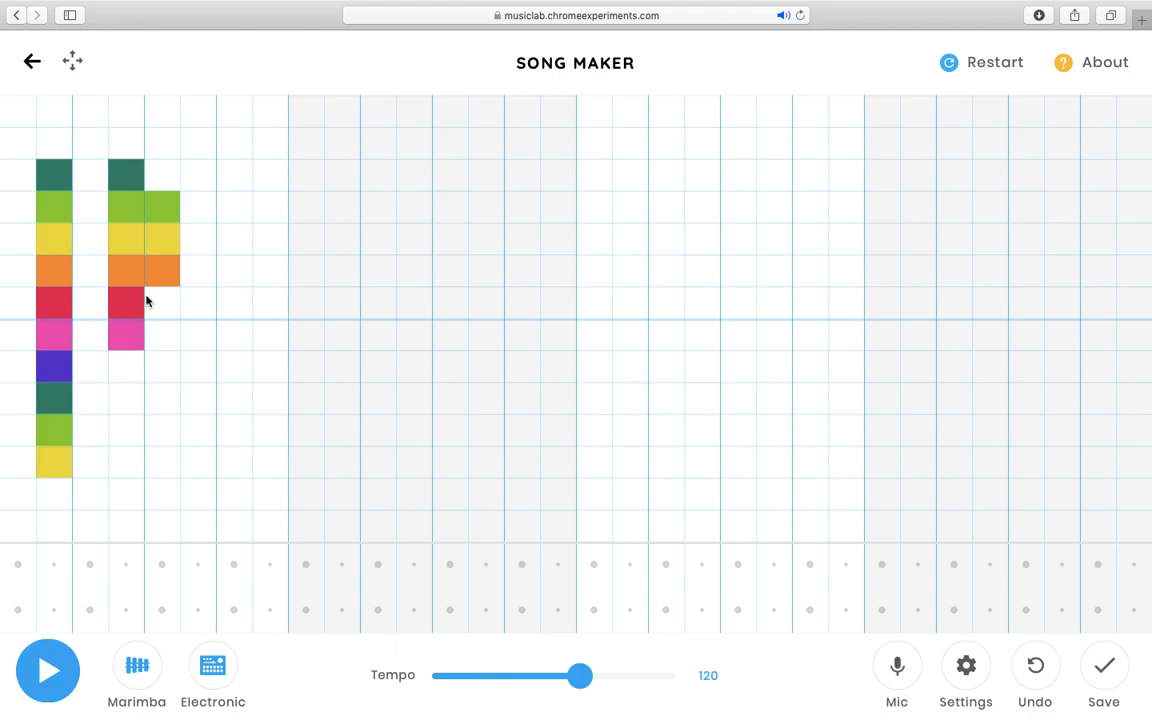
left_click(160, 282)
left_click(162, 216)
left_click(134, 185)
left_click(133, 242)
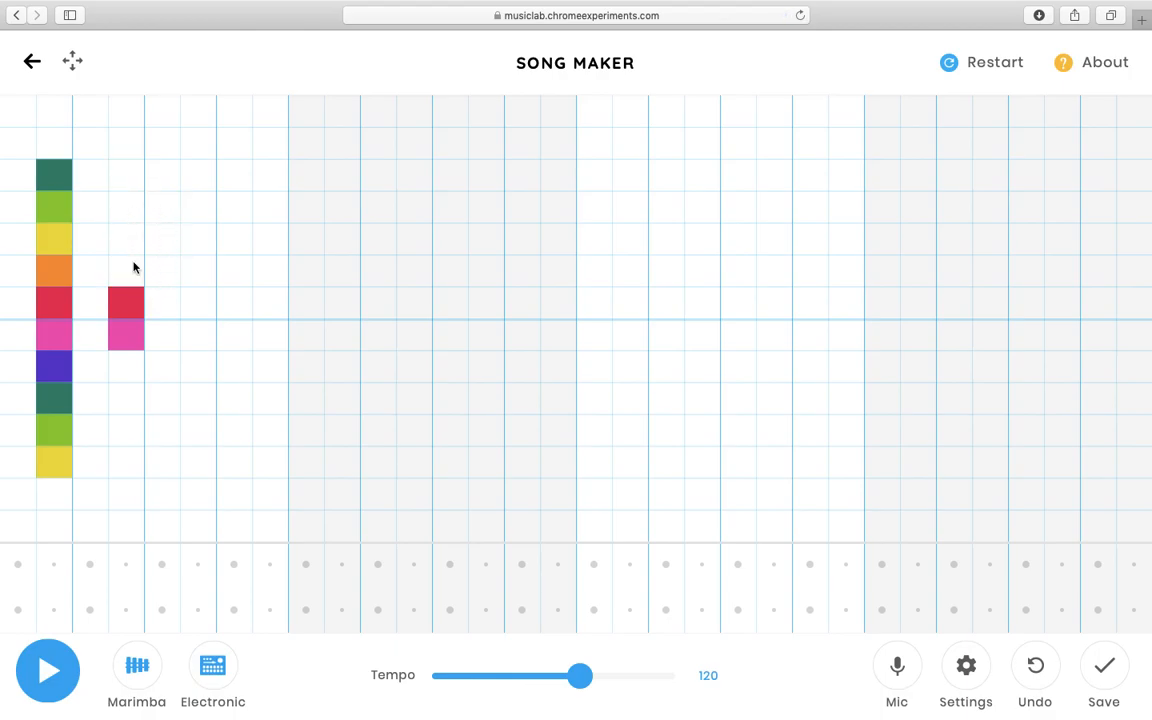
left_click(131, 301)
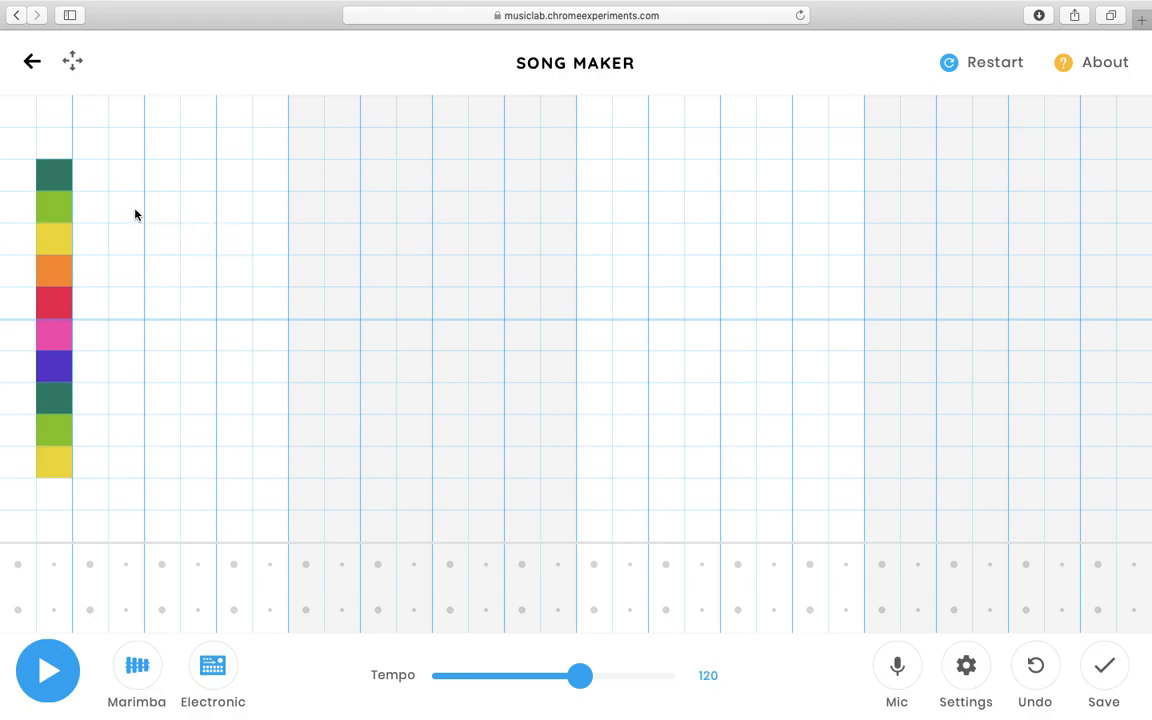
Draw a heart's upper part by filling columns 4 to 10 in rows 4 to 8, with a one-note notch in the middle of row 4.
left_click_drag(136, 214, 180, 215)
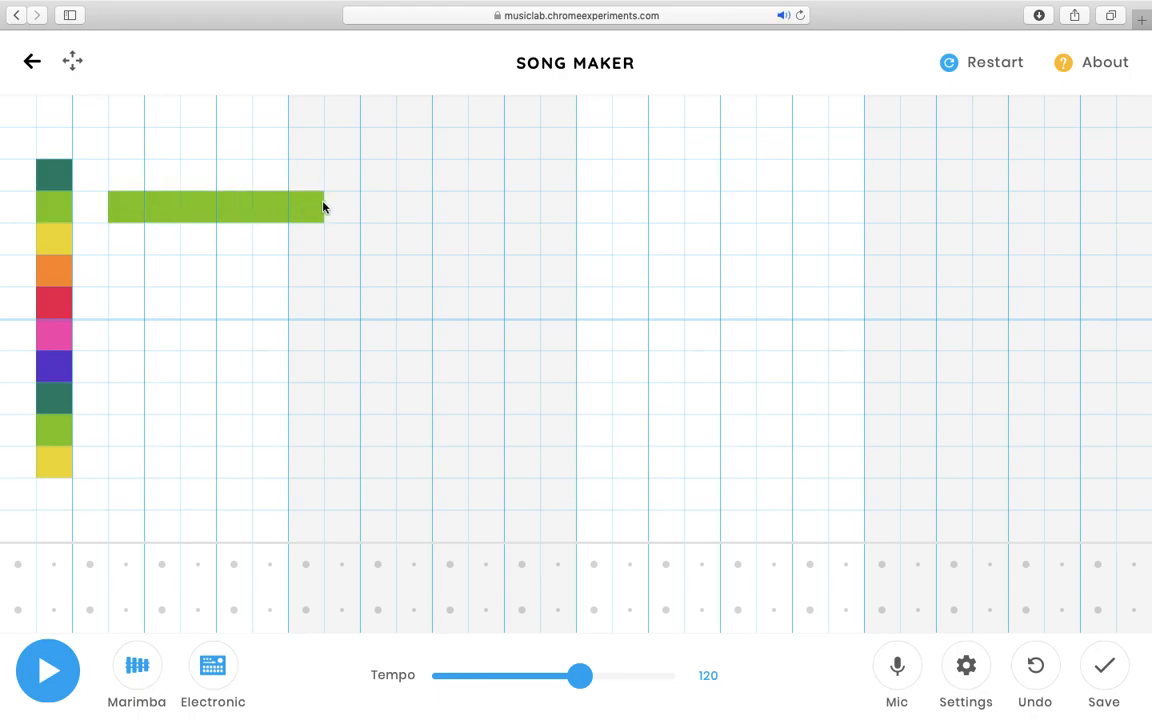
left_click_drag(320, 207, 334, 200)
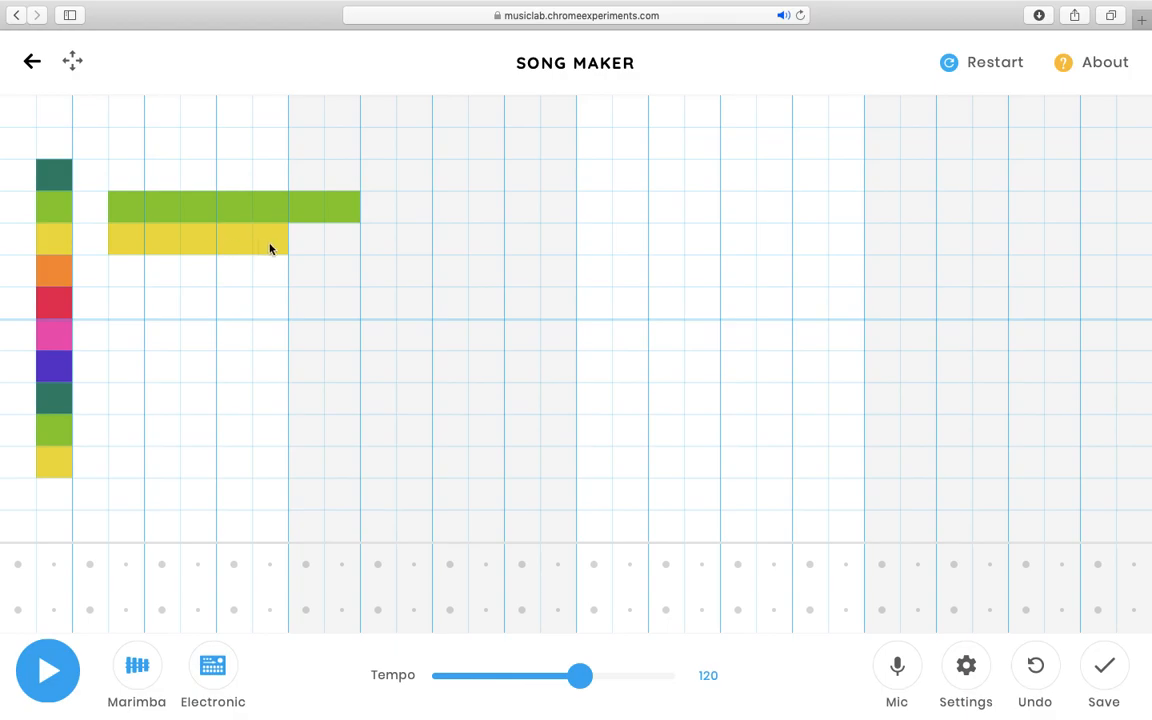
left_click_drag(309, 249, 327, 244)
left_click_drag(124, 272, 329, 278)
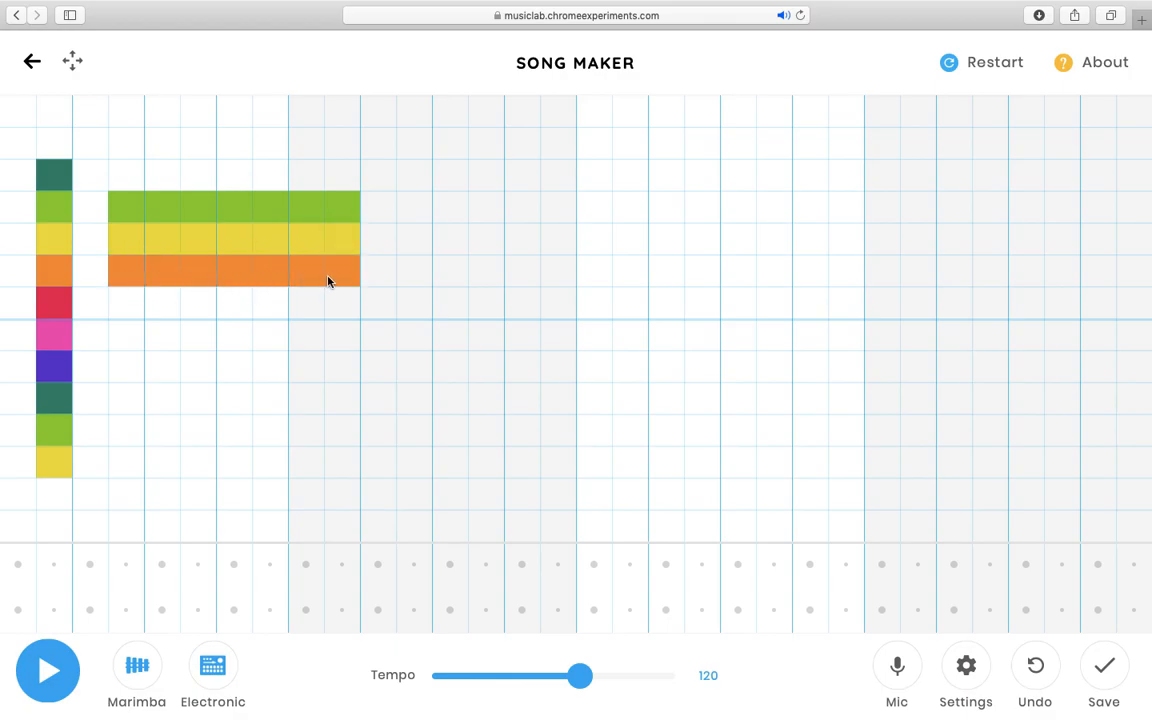
left_click(133, 310)
left_click_drag(133, 310, 314, 311)
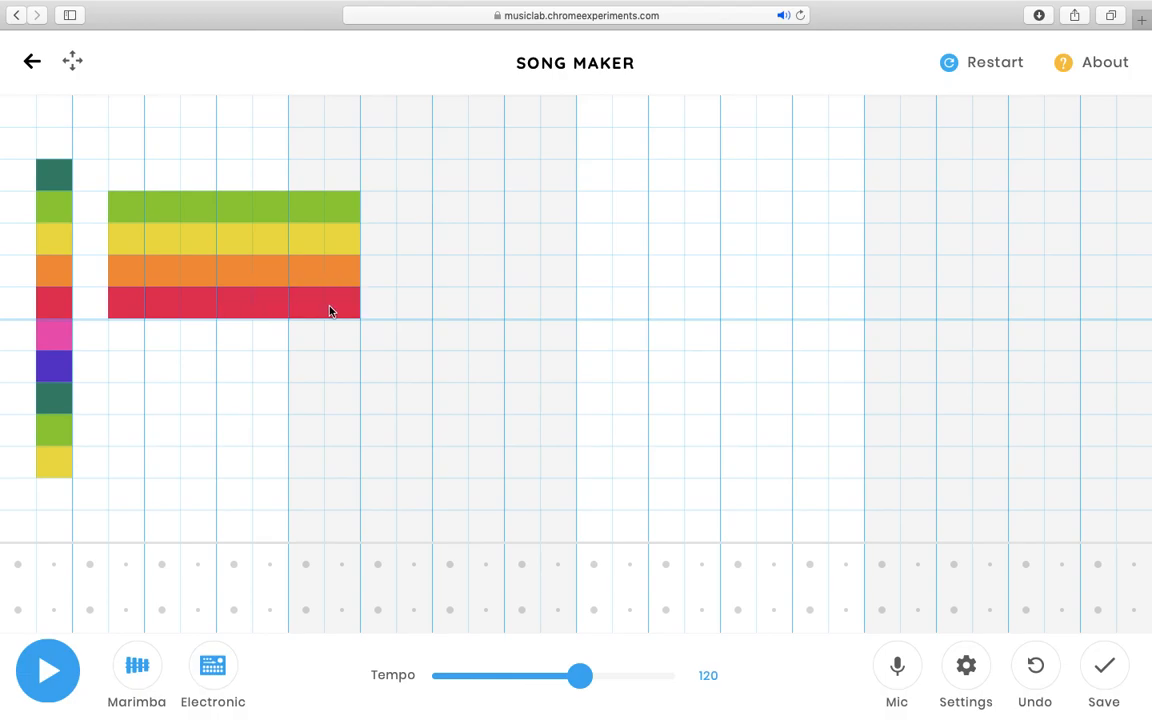
left_click(122, 339)
left_click_drag(122, 339, 339, 332)
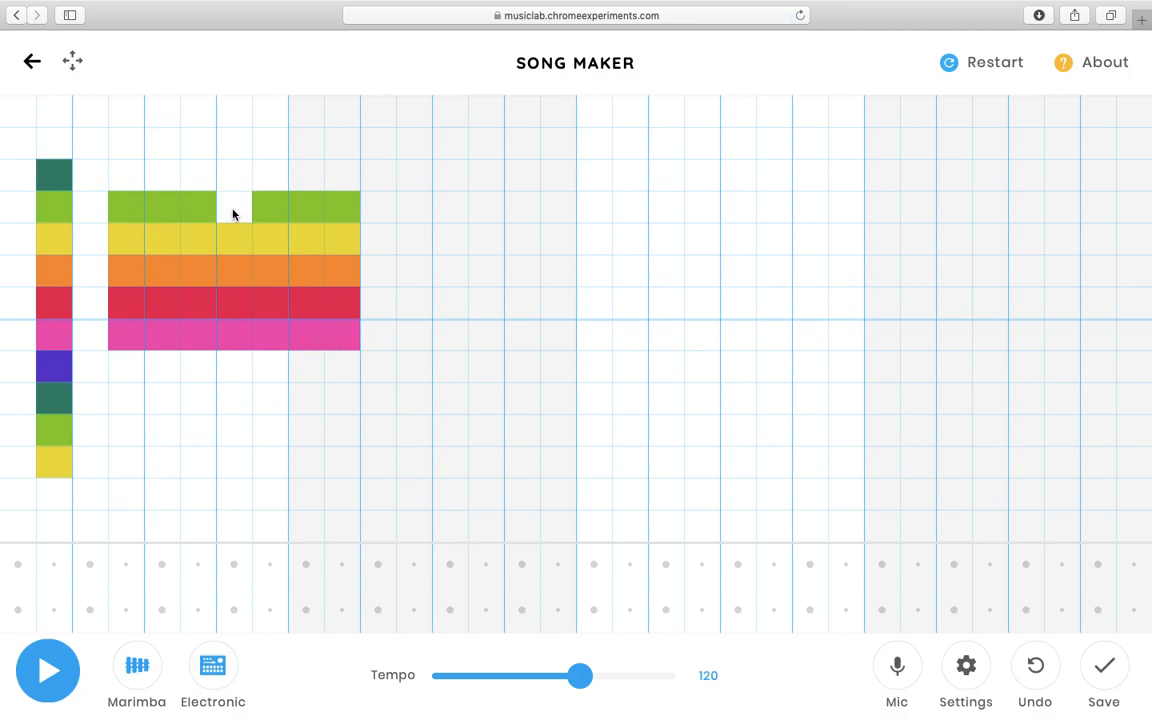
Taper the heart to a point below the filled block with centred rows of five, three and one notes.
left_click_drag(146, 373, 289, 373)
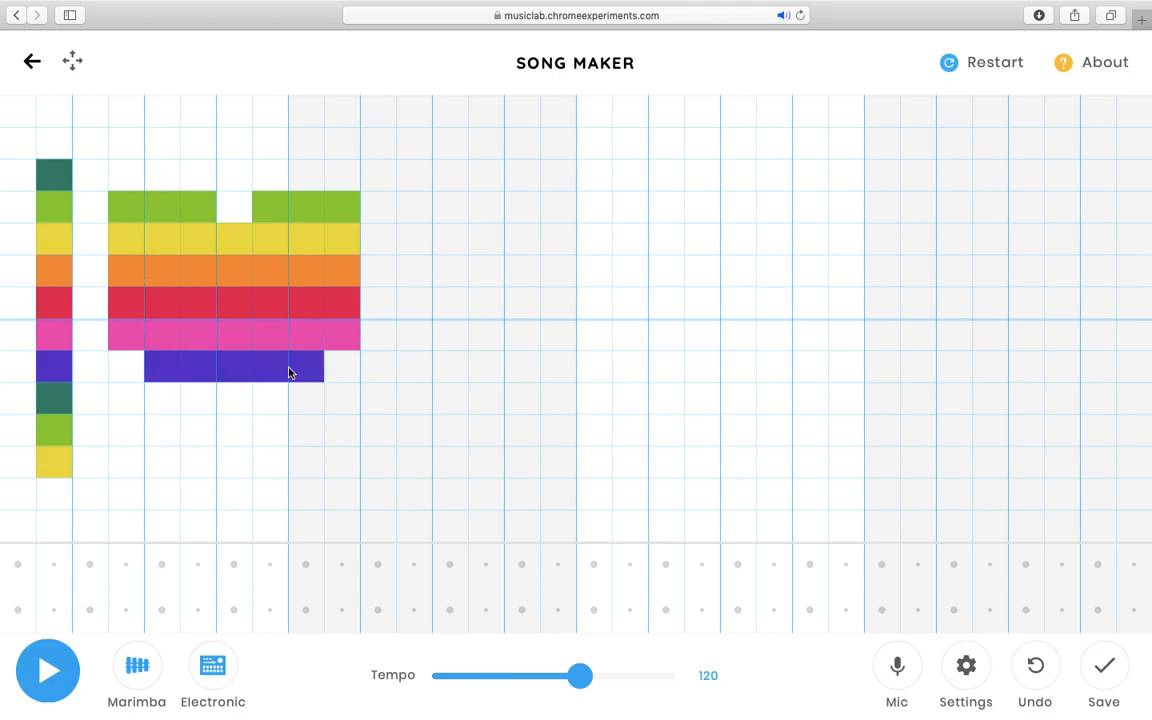
left_click(339, 340)
left_click_drag(193, 404, 266, 404)
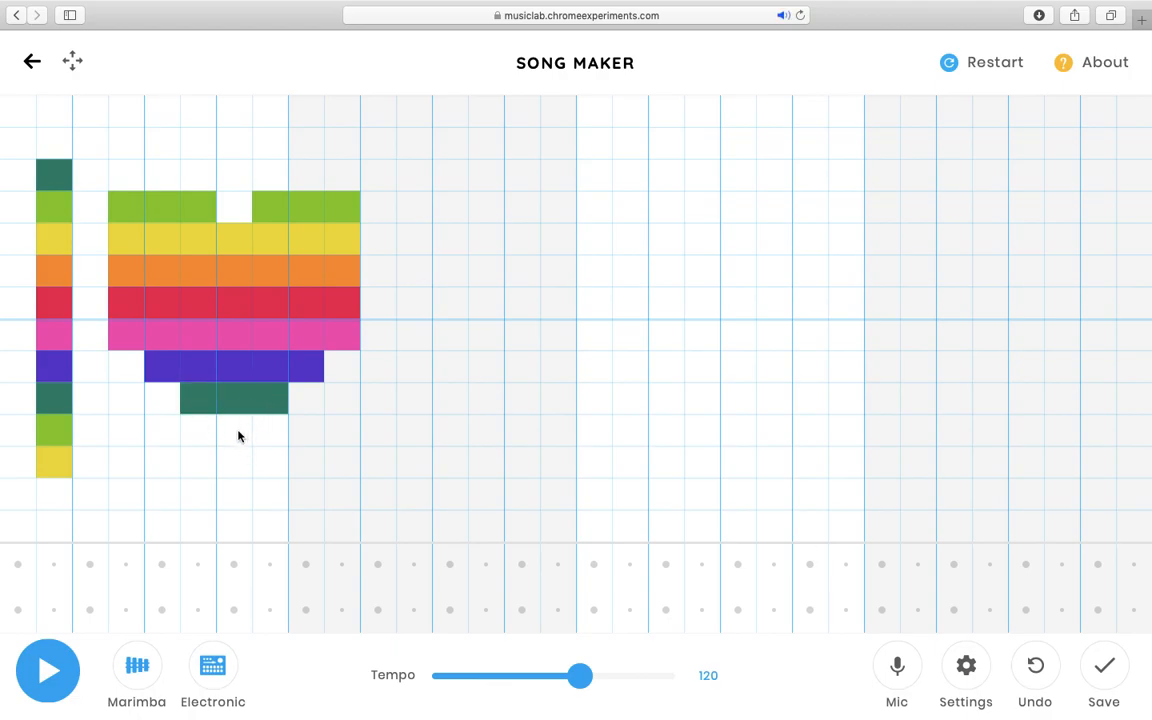
left_click(239, 432)
Draw a letter M beside the heart in columns 12 to 16, with nine-note stems from the fourth to the twelfth row.
left_click_drag(413, 210, 411, 442)
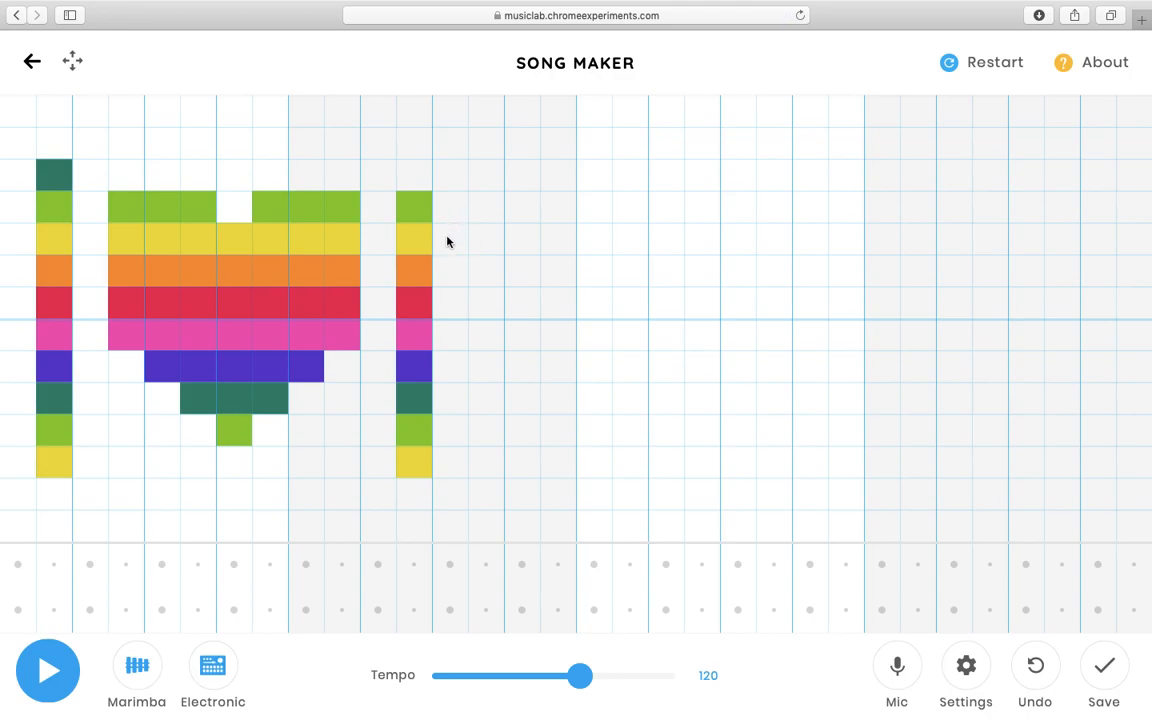
left_click(486, 273)
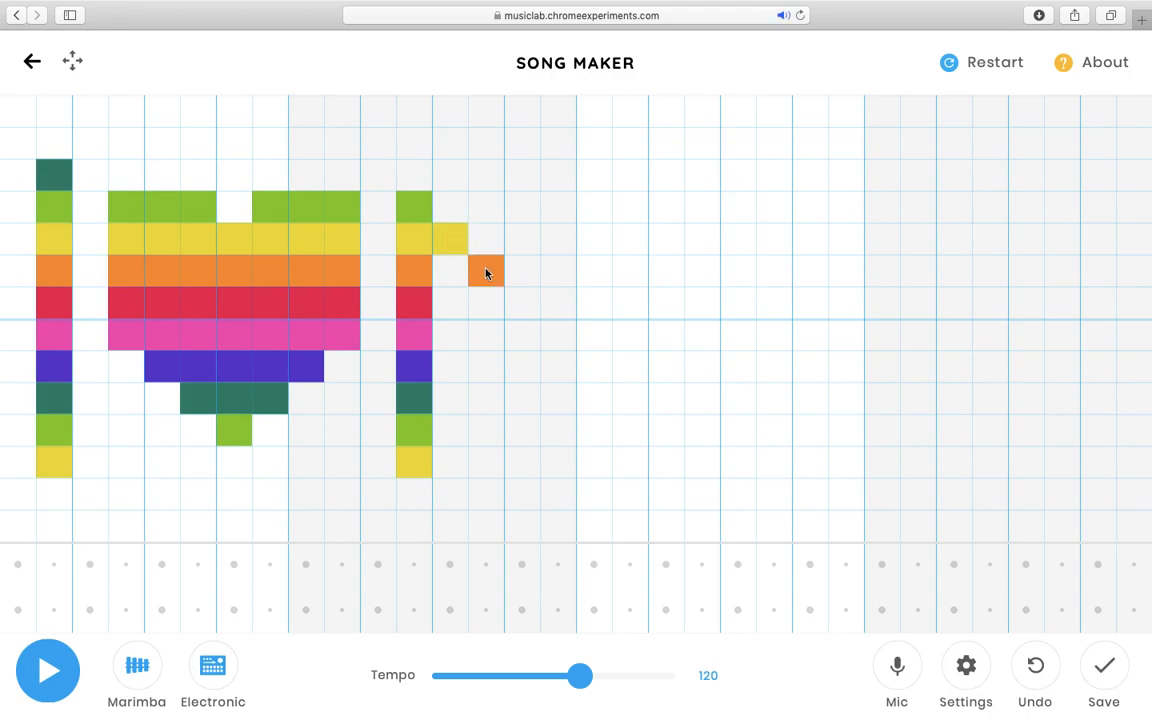
left_click(534, 230)
left_click_drag(552, 281, 563, 460)
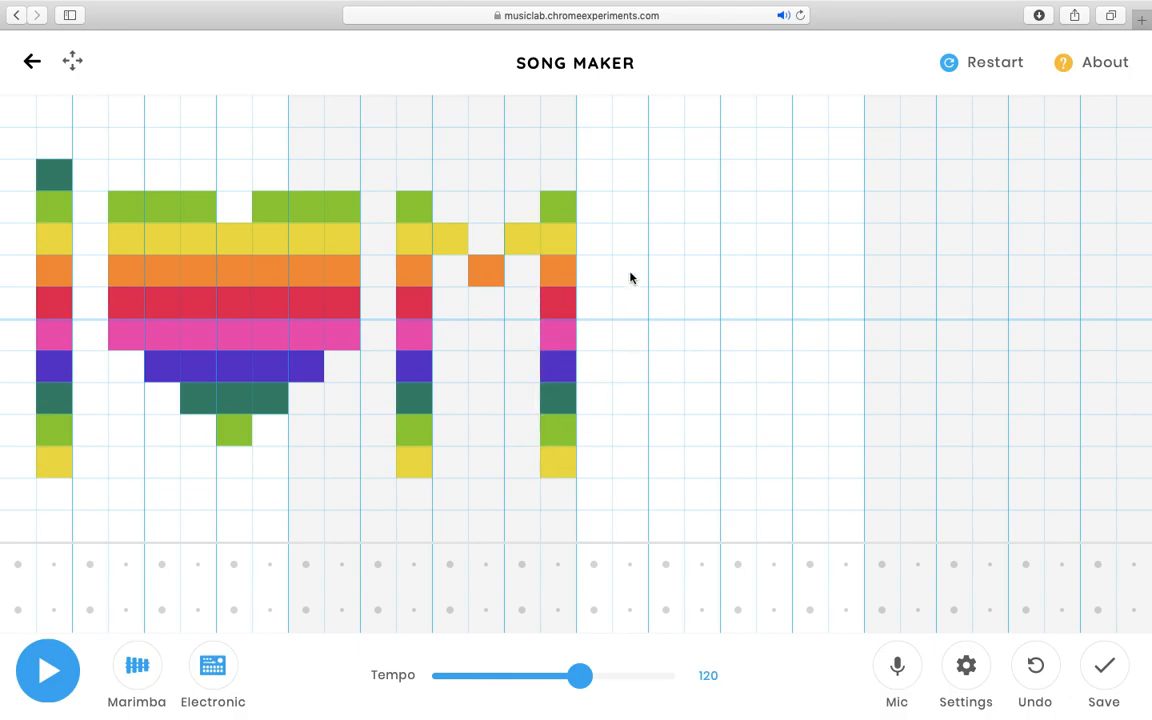
Draw the letters U in columns 18 to 21 and S in columns 23 to 26, spanning the fourth to twelfth rows.
mouse_move(623, 308)
left_mouse_down()
mouse_move(627, 455)
mouse_move(693, 467)
mouse_move(728, 419)
mouse_move(726, 255)
left_mouse_up()
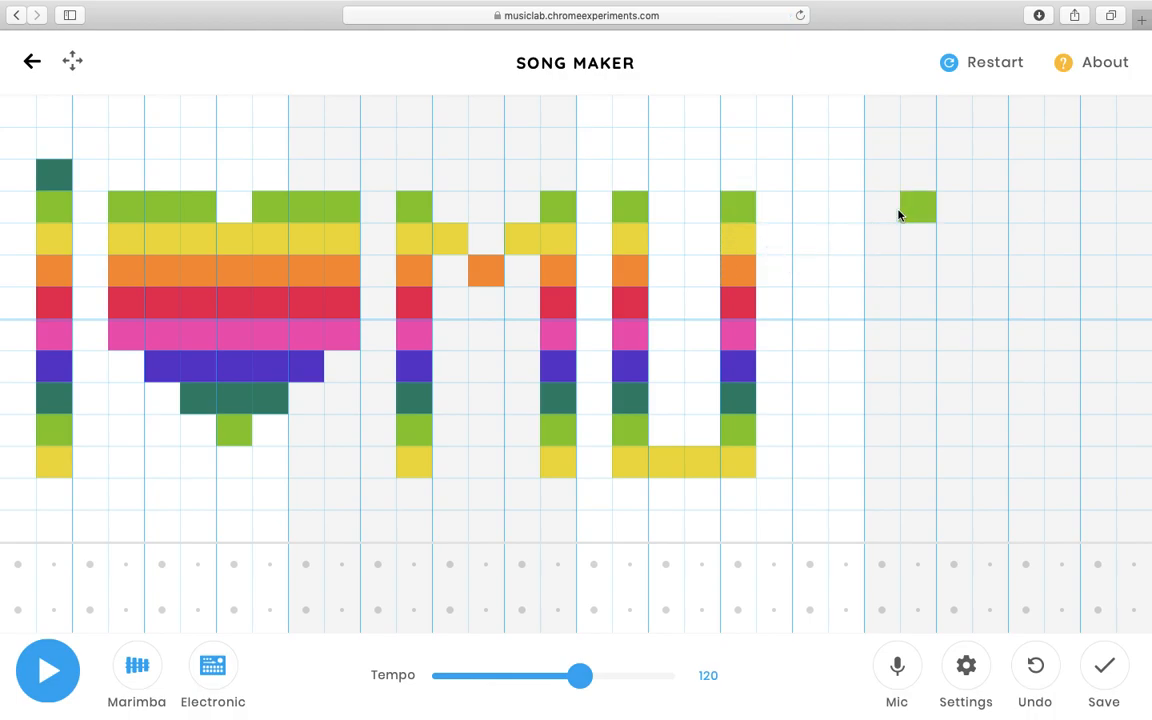
mouse_move(830, 212)
left_mouse_down()
mouse_move(818, 211)
mouse_move(818, 307)
left_mouse_up()
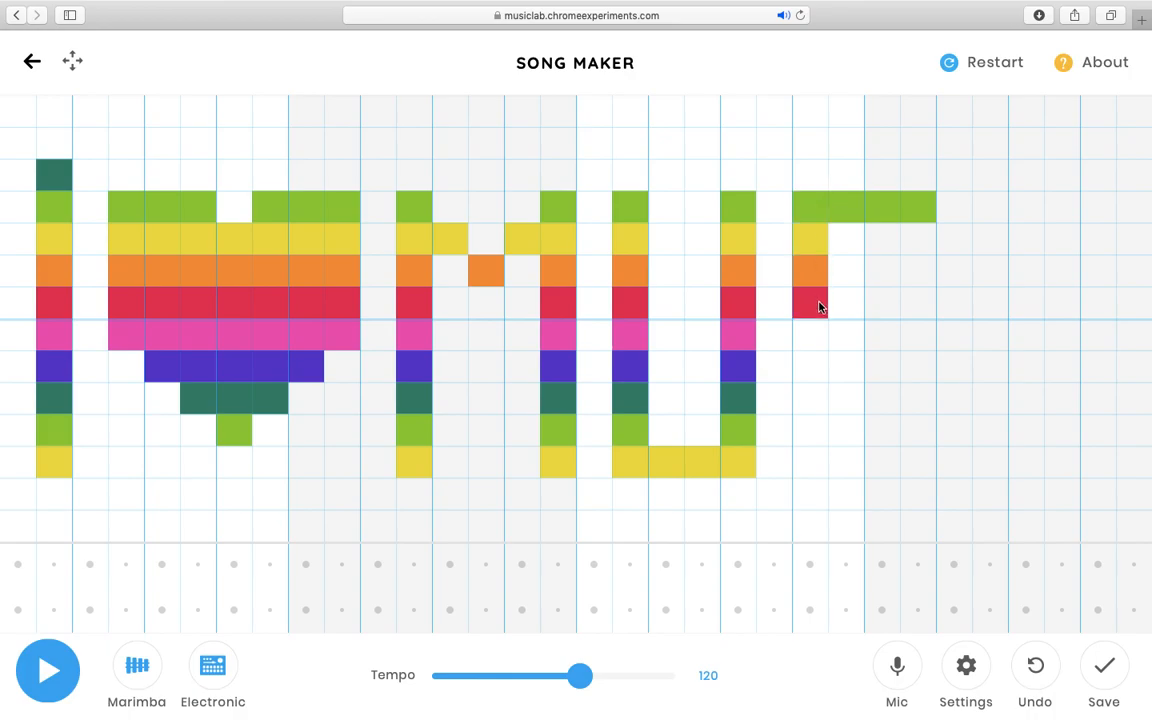
left_click_drag(908, 334, 922, 424)
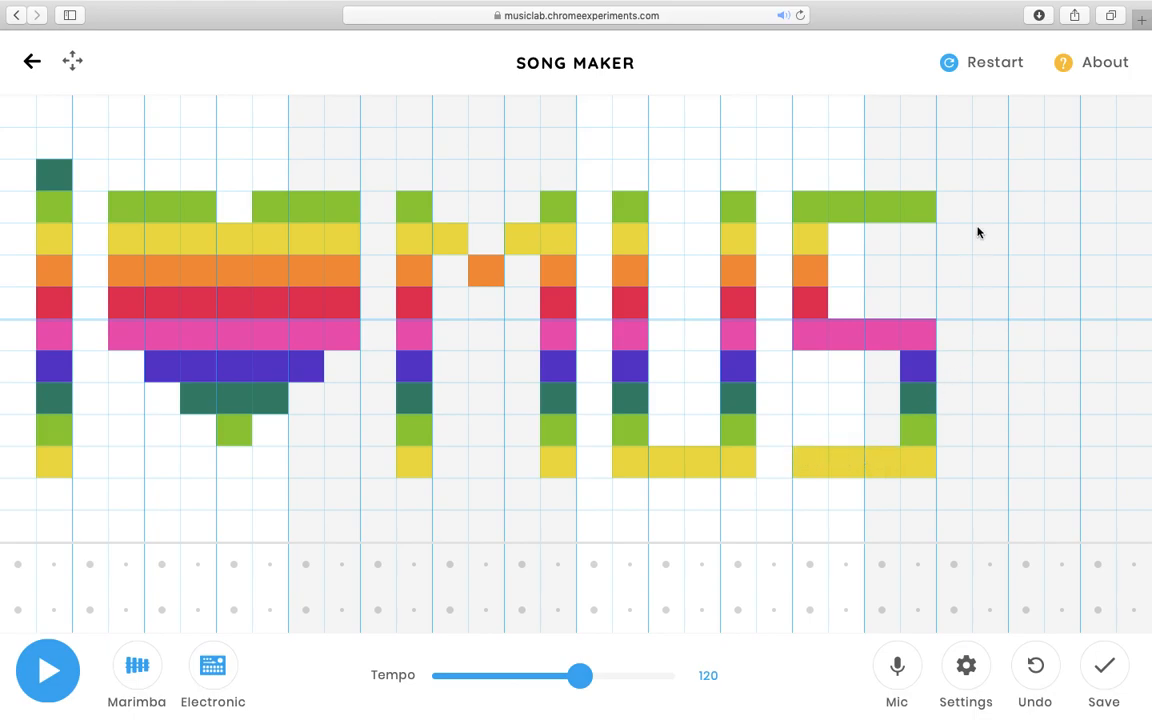
Complete the word MUSIC with an I in column 28 and a C in columns 30 to 32, and play the song.
left_click_drag(988, 333, 990, 452)
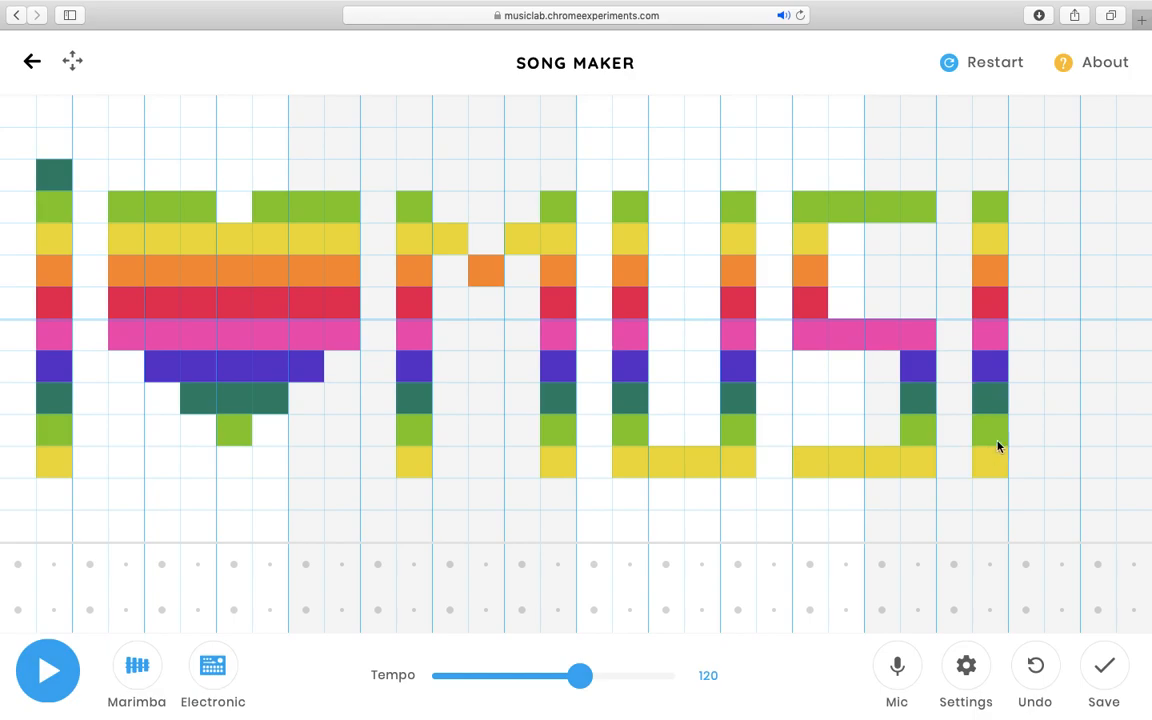
left_click(1122, 206)
mouse_move(1058, 238)
left_mouse_down()
mouse_move(1066, 433)
mouse_move(1130, 458)
left_mouse_up()
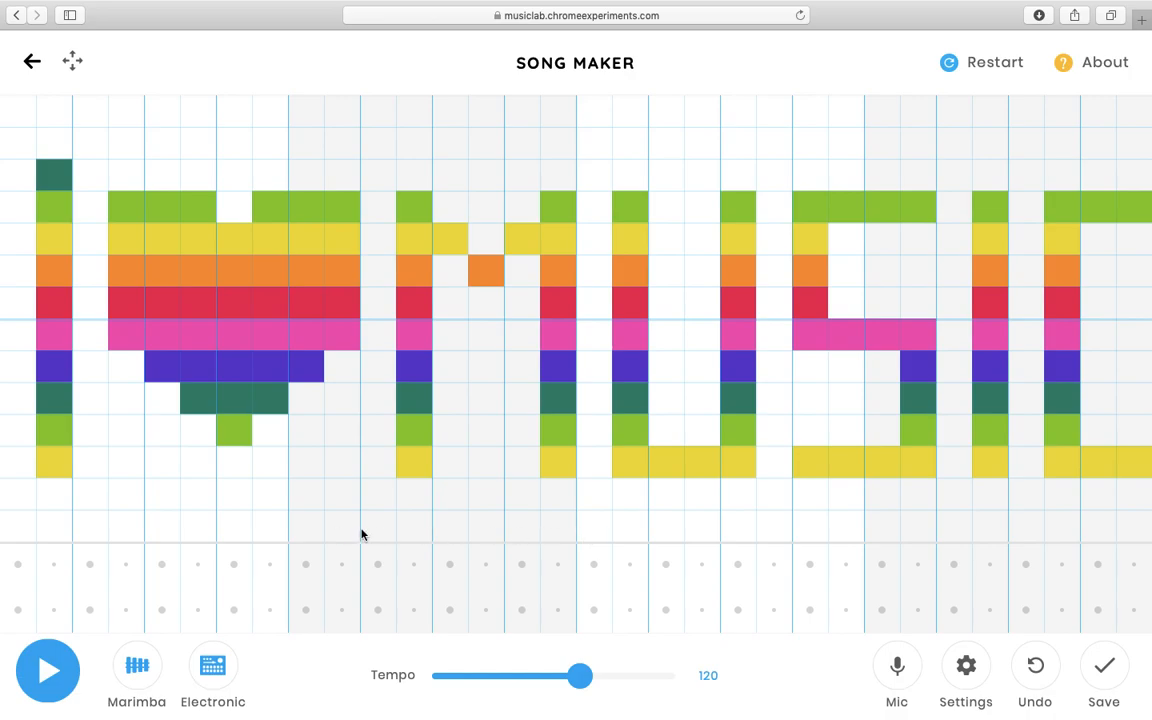
left_click(48, 670)
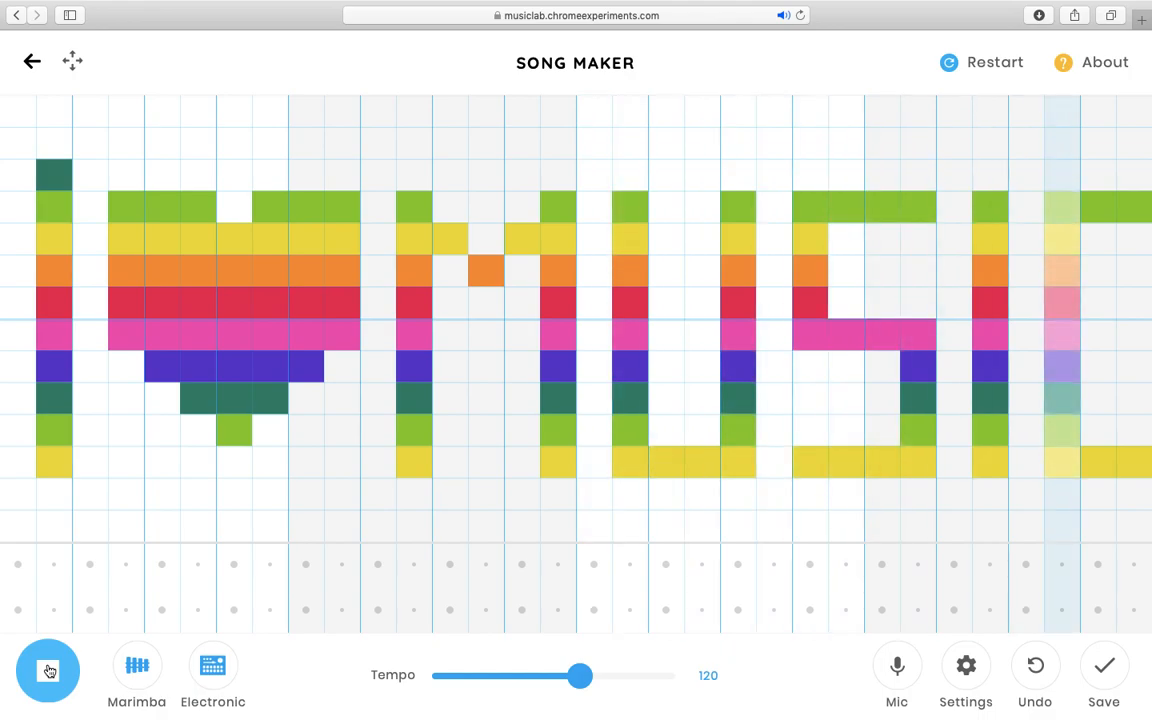
left_click(48, 670)
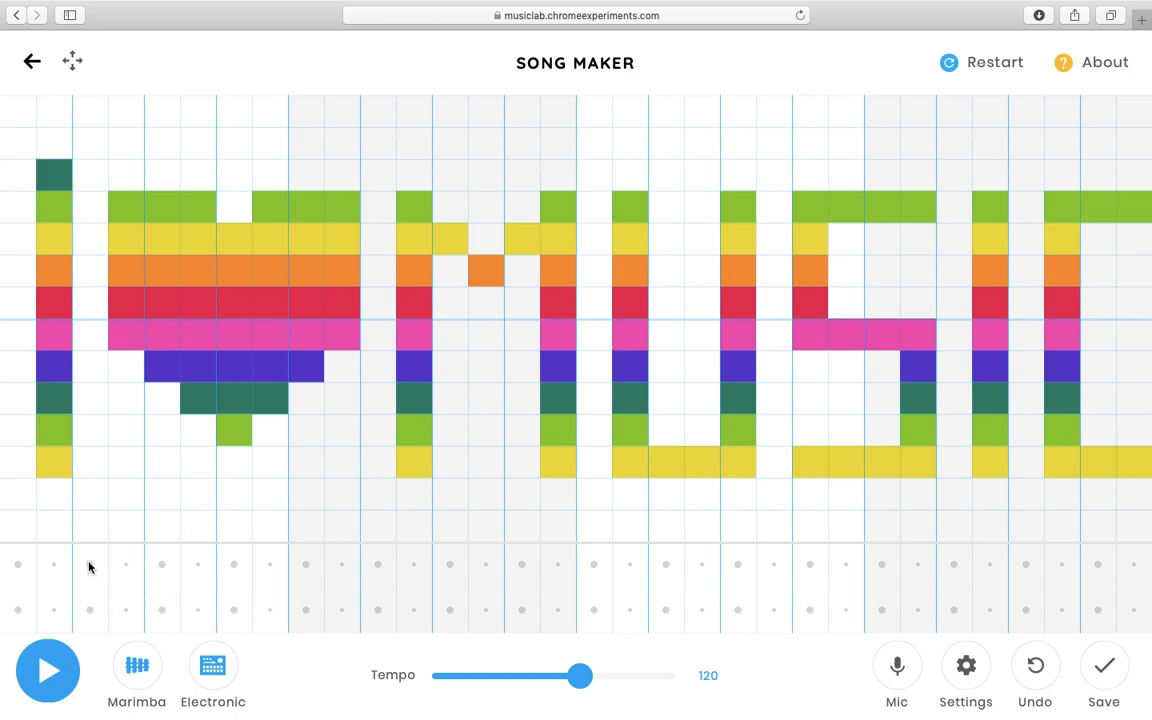
Fill all 32 percussion columns with a repeating five-beat pattern of triangle, circle, circle, triangle, circle, and play the song.
left_click(17, 566)
left_click(54, 609)
left_click(90, 609)
left_click(125, 565)
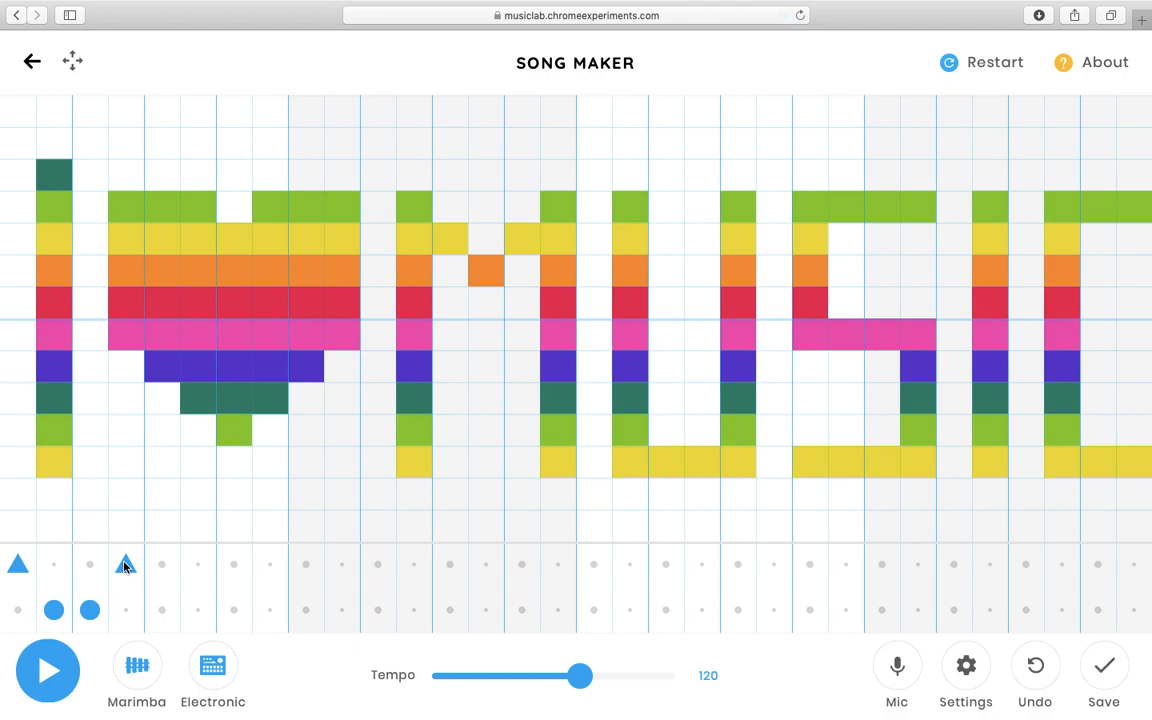
left_click(159, 610)
left_click(197, 565)
left_click(233, 609)
left_click(268, 610)
left_click(305, 564)
left_click(341, 608)
left_click(375, 567)
left_click(413, 609)
left_click(449, 609)
left_click(485, 565)
left_click(521, 609)
left_click(558, 566)
left_click(594, 609)
left_click(629, 609)
left_click(665, 566)
left_click(701, 609)
left_click(737, 566)
left_click(773, 609)
left_click(809, 609)
left_click(843, 566)
left_click(882, 609)
left_click(916, 568)
left_click(954, 608)
left_click(988, 609)
left_click(1025, 564)
left_click(1061, 609)
left_click(1098, 566)
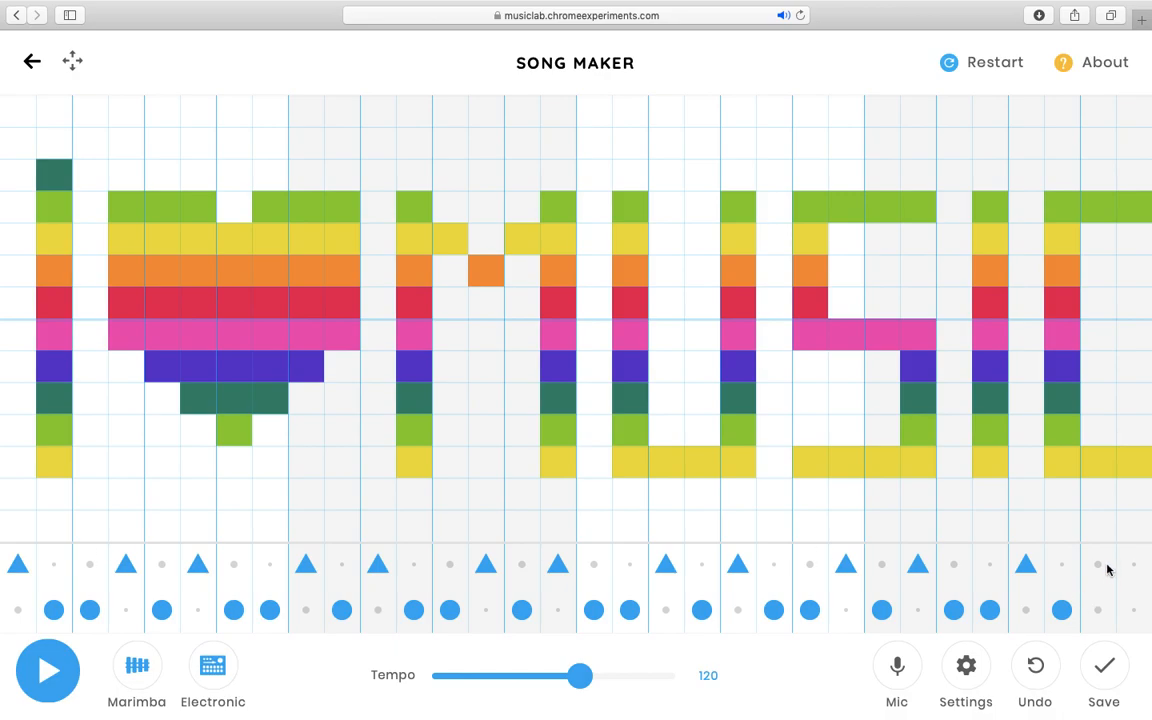
left_click(1134, 609)
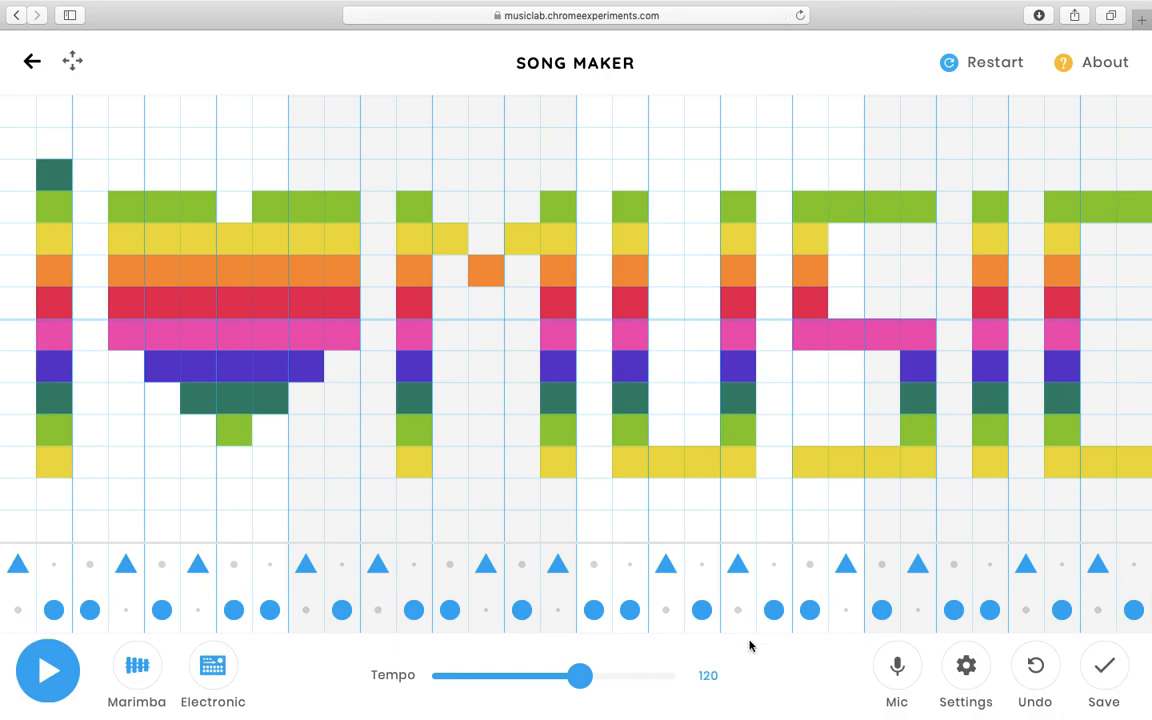
left_click(52, 676)
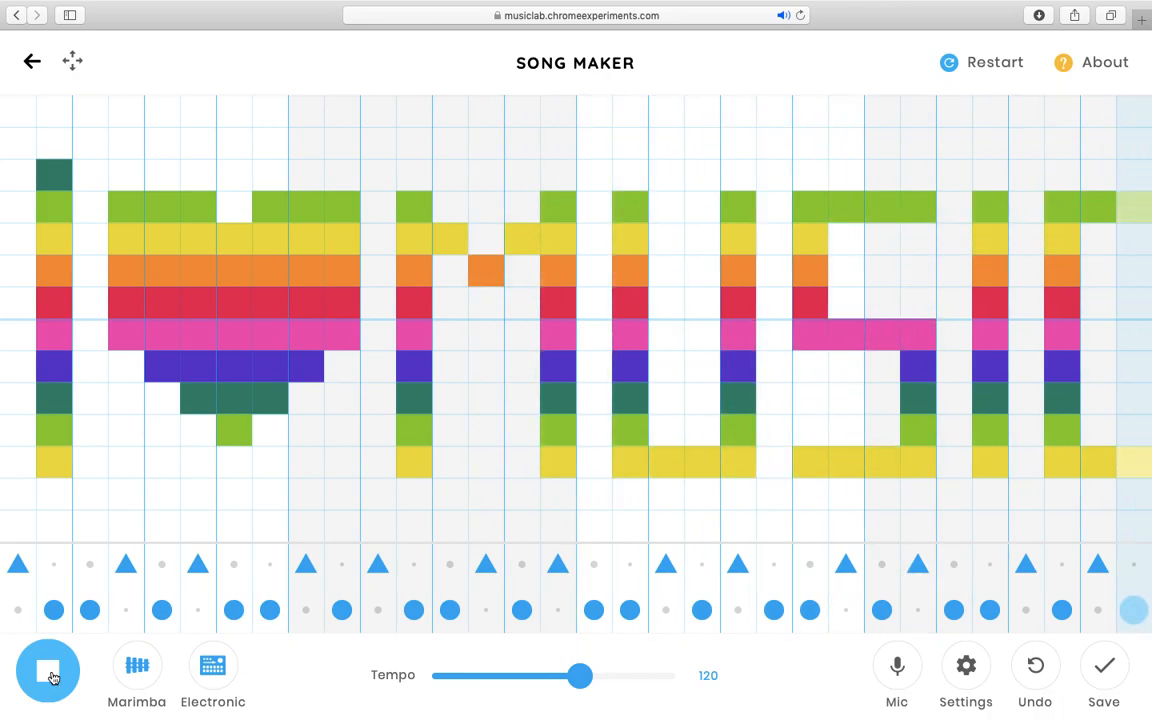
left_click(53, 678)
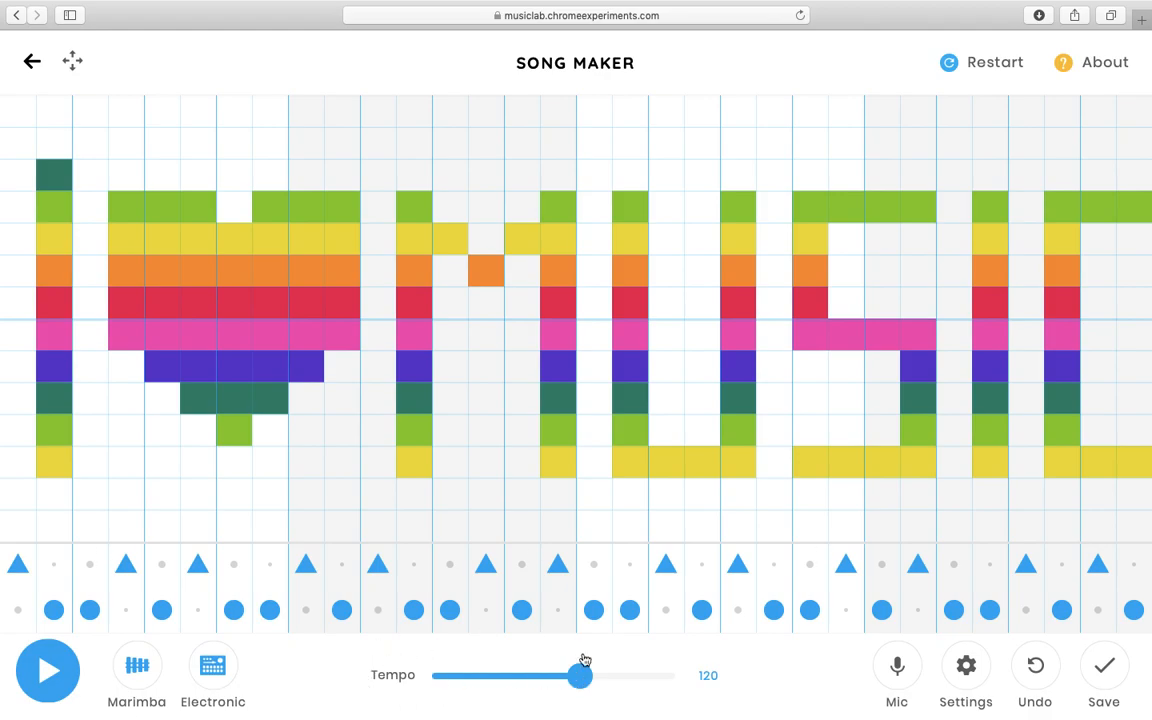
Raise the tempo to 219 and play part of the song.
left_click_drag(580, 680, 663, 677)
left_click(55, 682)
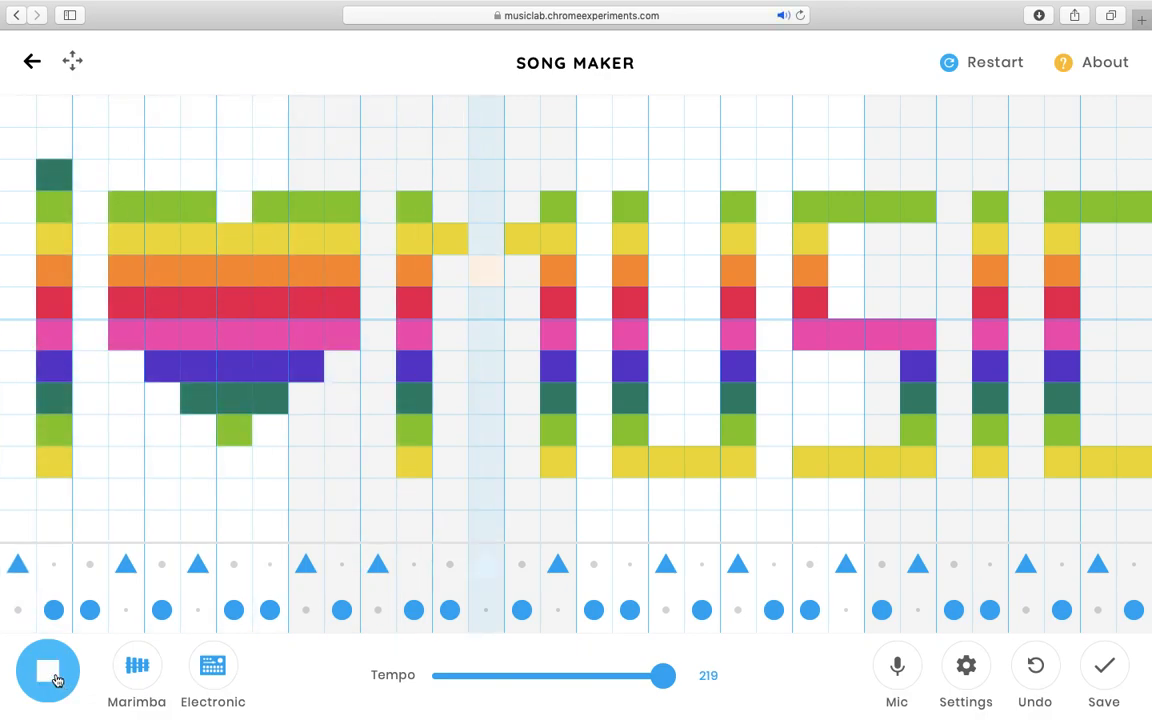
left_click(57, 681)
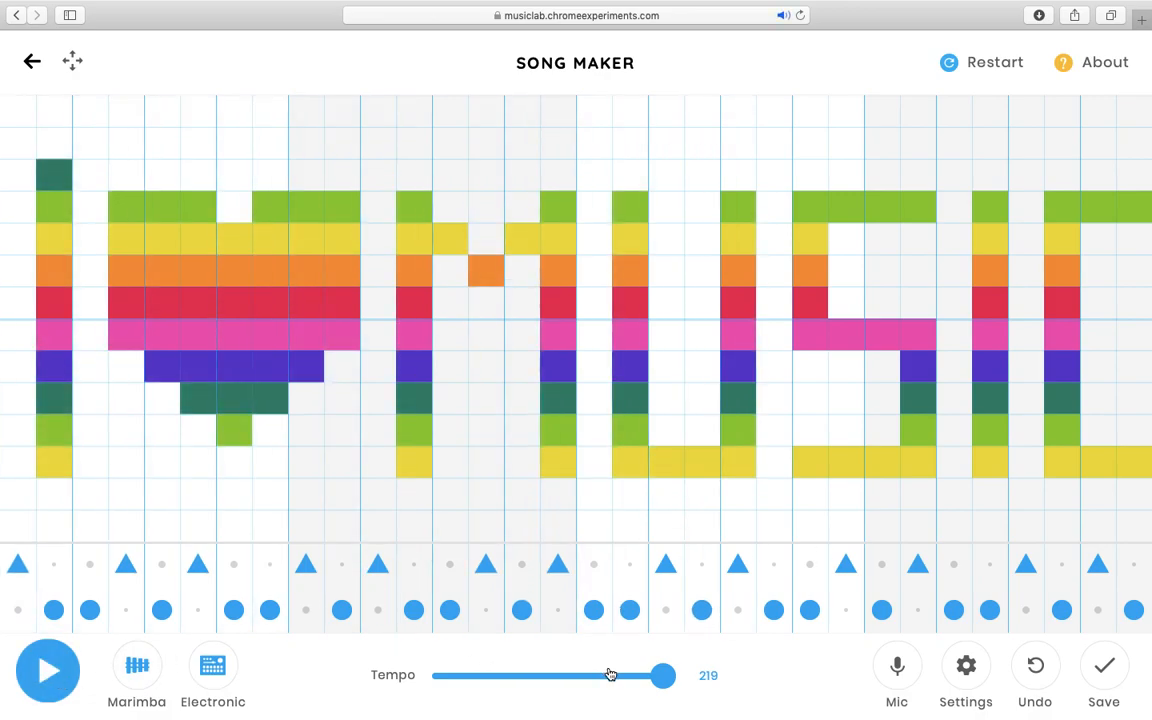
Lower the tempo to 54 and play part of the song.
left_click_drag(667, 686, 477, 686)
left_click(58, 676)
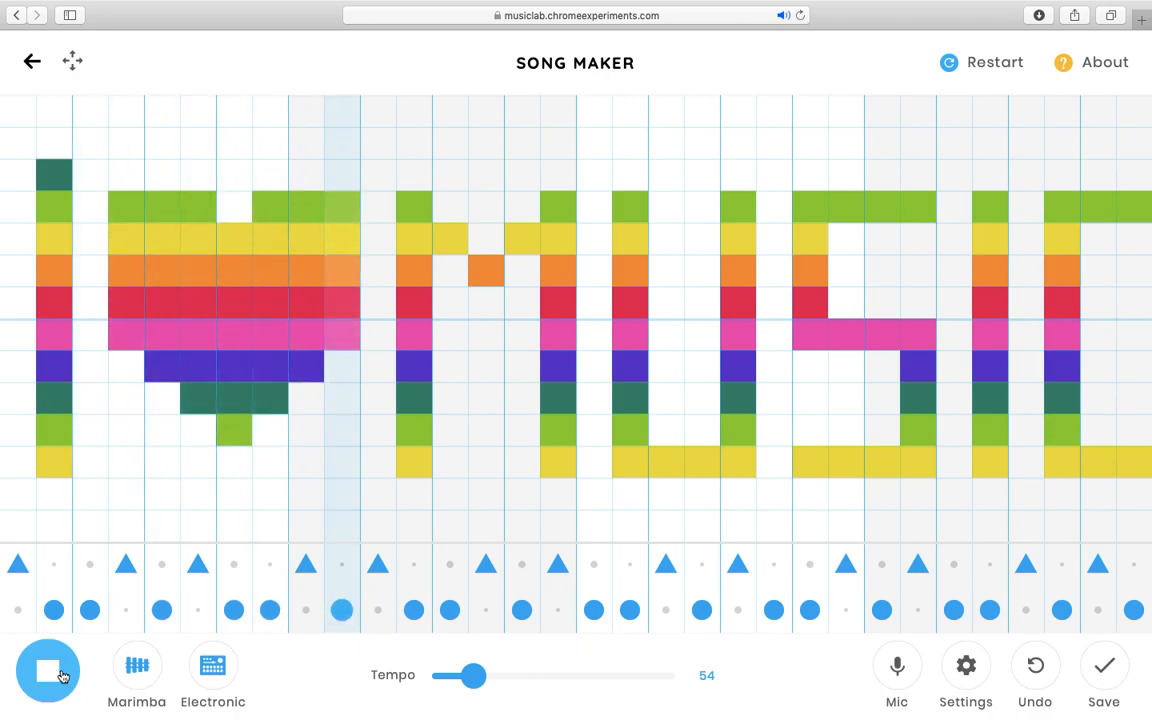
left_click(61, 676)
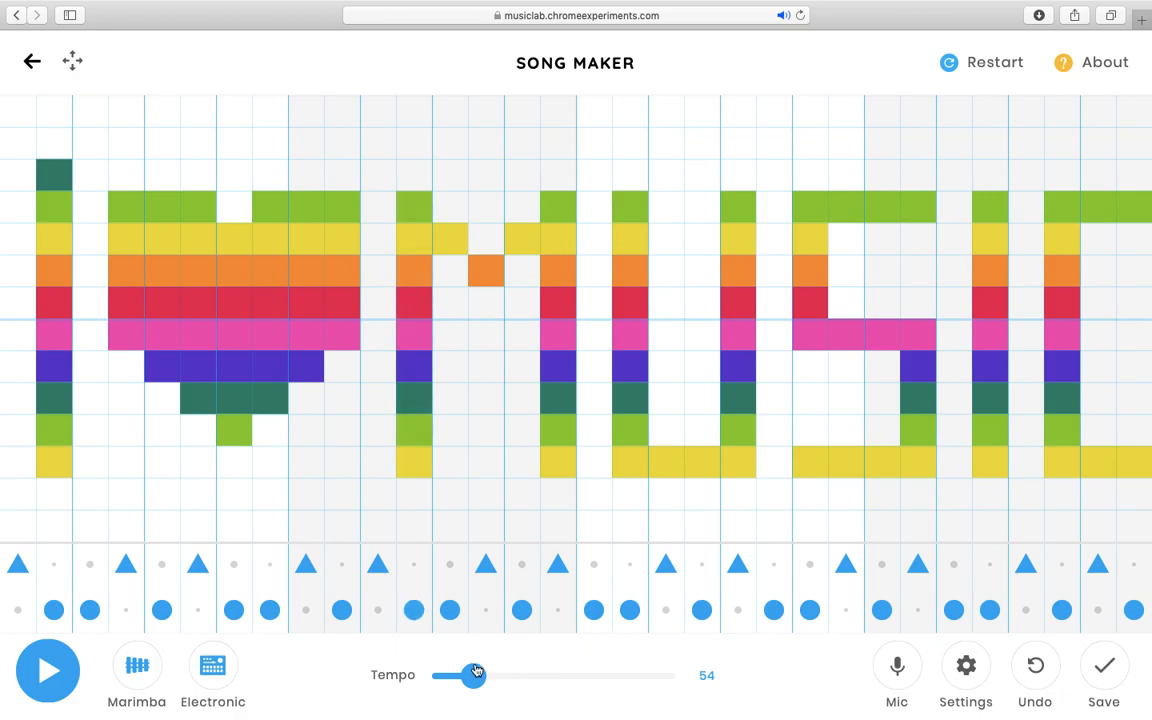
Set the tempo to 100 and play the song at that speed.
left_click_drag(476, 675, 557, 681)
left_click(48, 671)
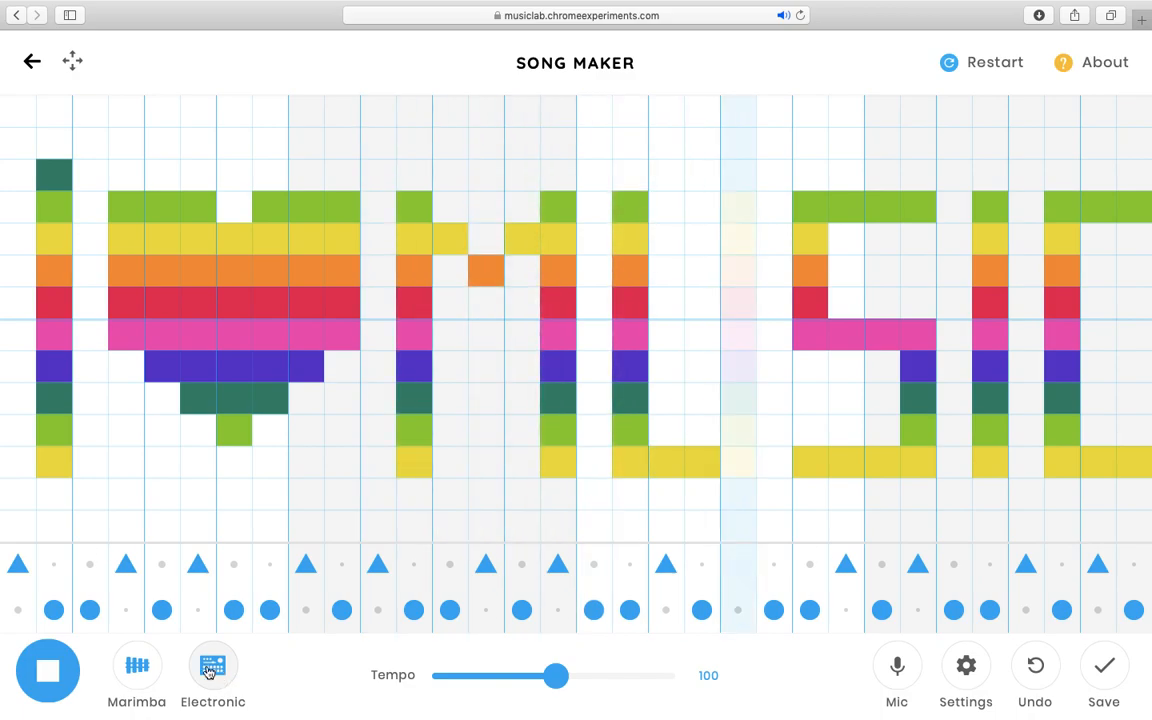
left_click(65, 670)
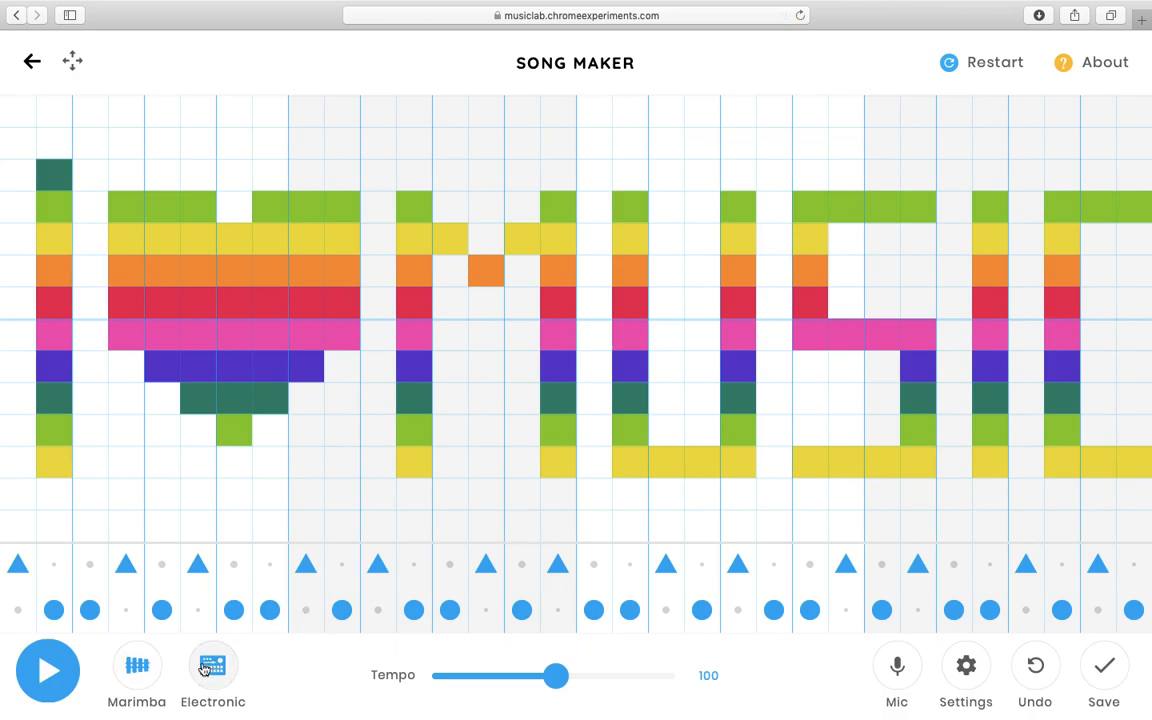
Switch the melody instrument to Piano and listen to the song.
left_click(137, 668)
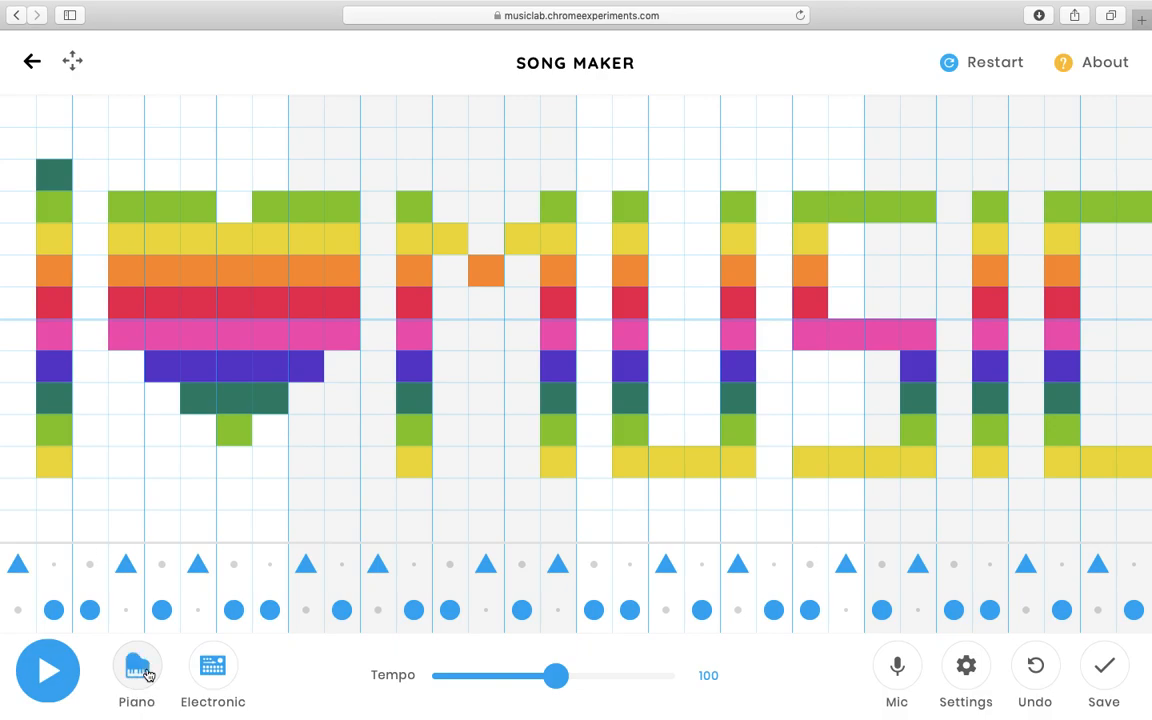
left_click(65, 680)
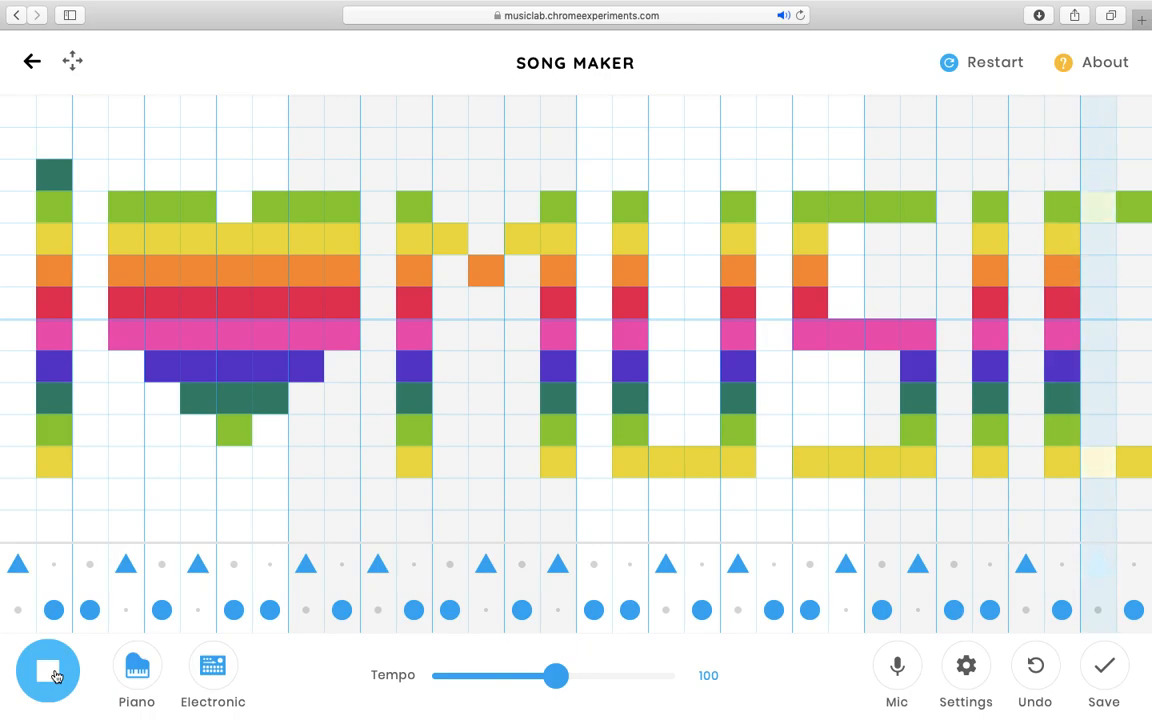
left_click(56, 676)
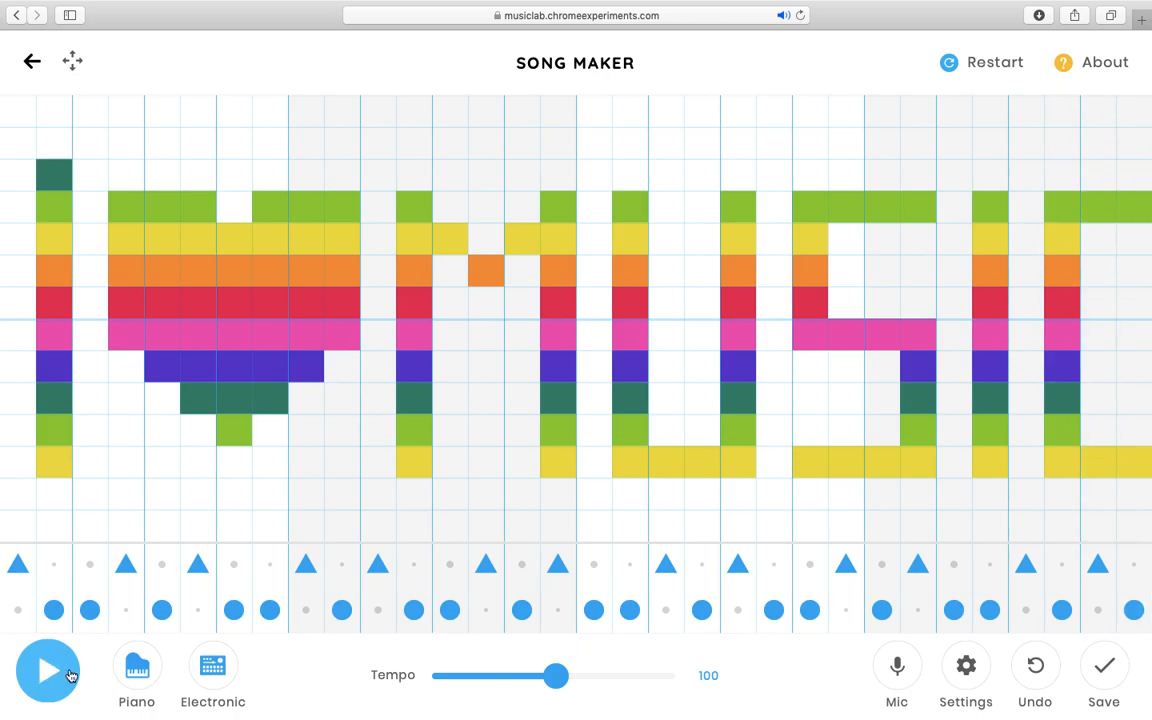
Switch the melody instrument to Strings and listen to part of the song.
left_click(139, 676)
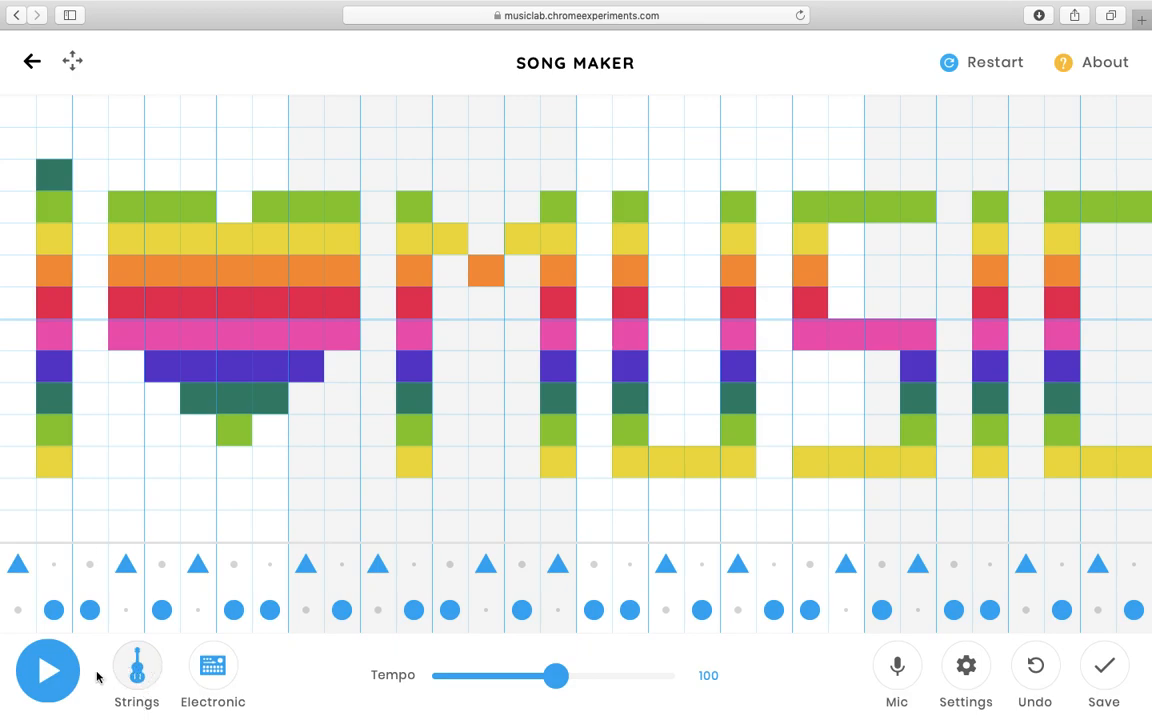
left_click(64, 683)
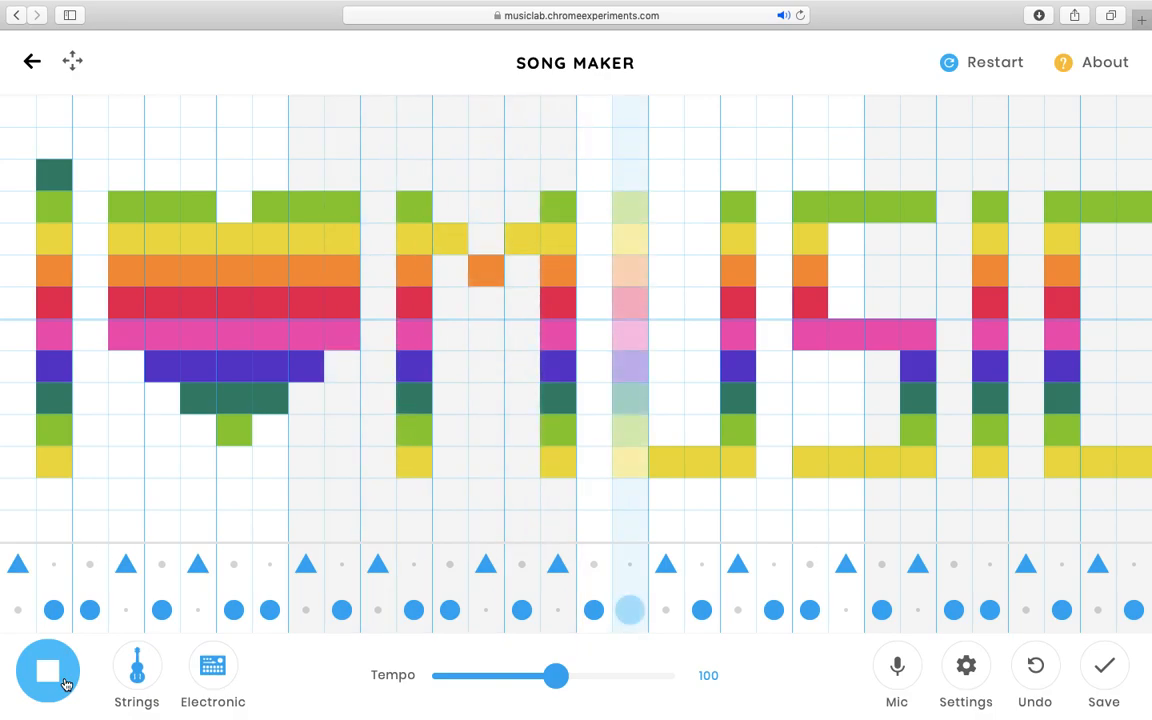
left_click(48, 670)
Switch the melody instrument to Woodwind and listen to part of the song.
left_click(137, 665)
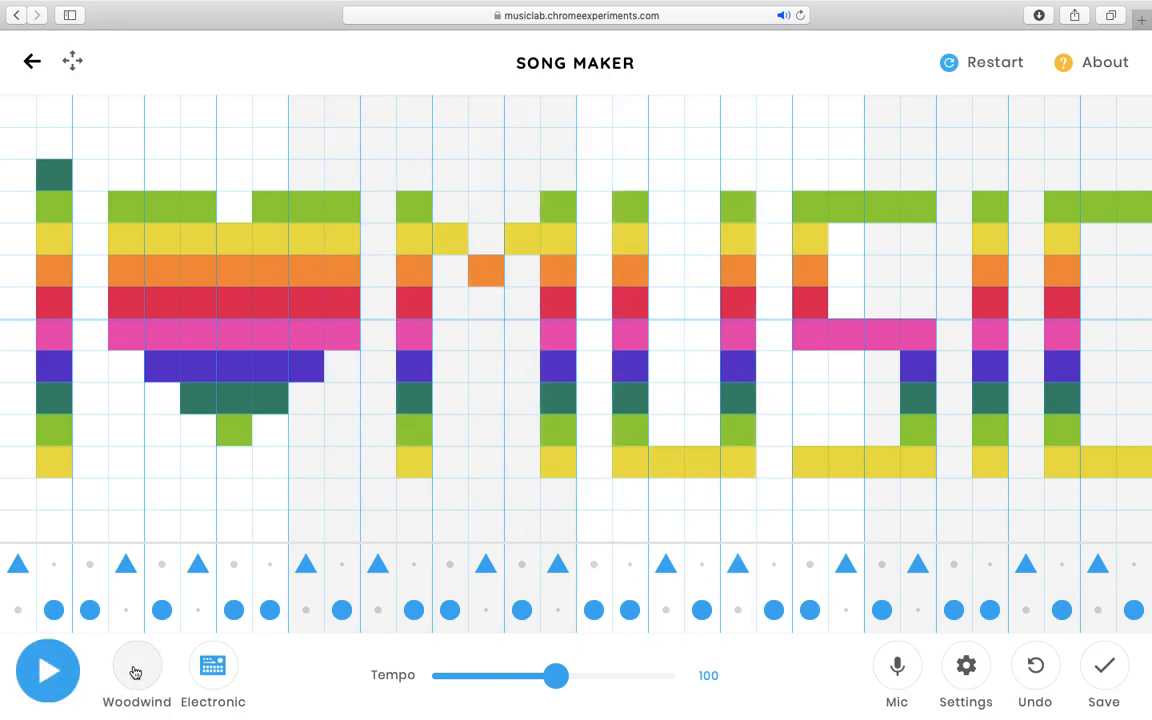
left_click(60, 675)
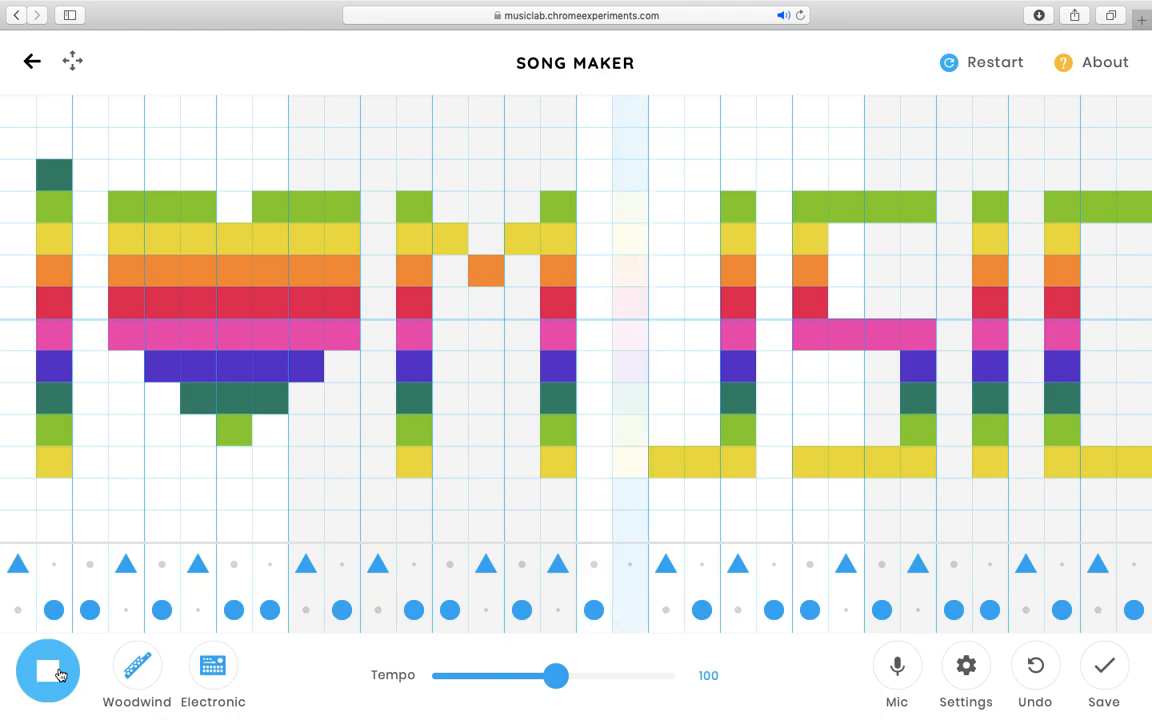
left_click(58, 675)
Switch the melody instrument to Synth and listen to the song's opening.
left_click(135, 667)
left_click(67, 675)
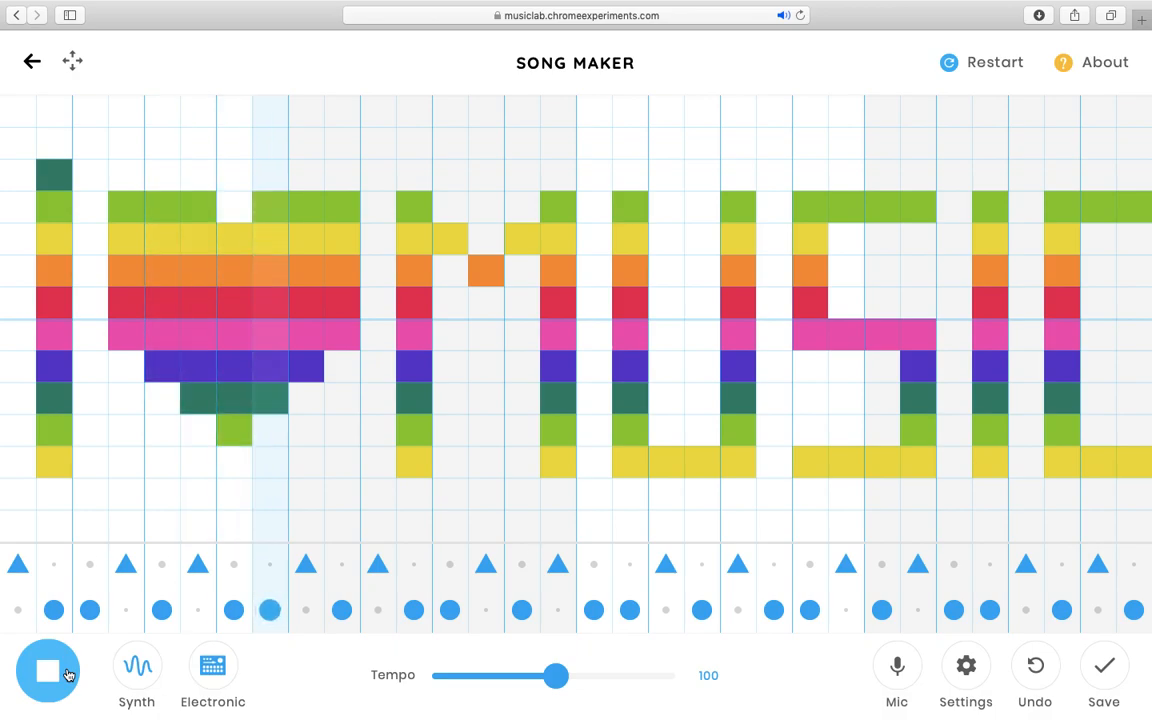
left_click(71, 675)
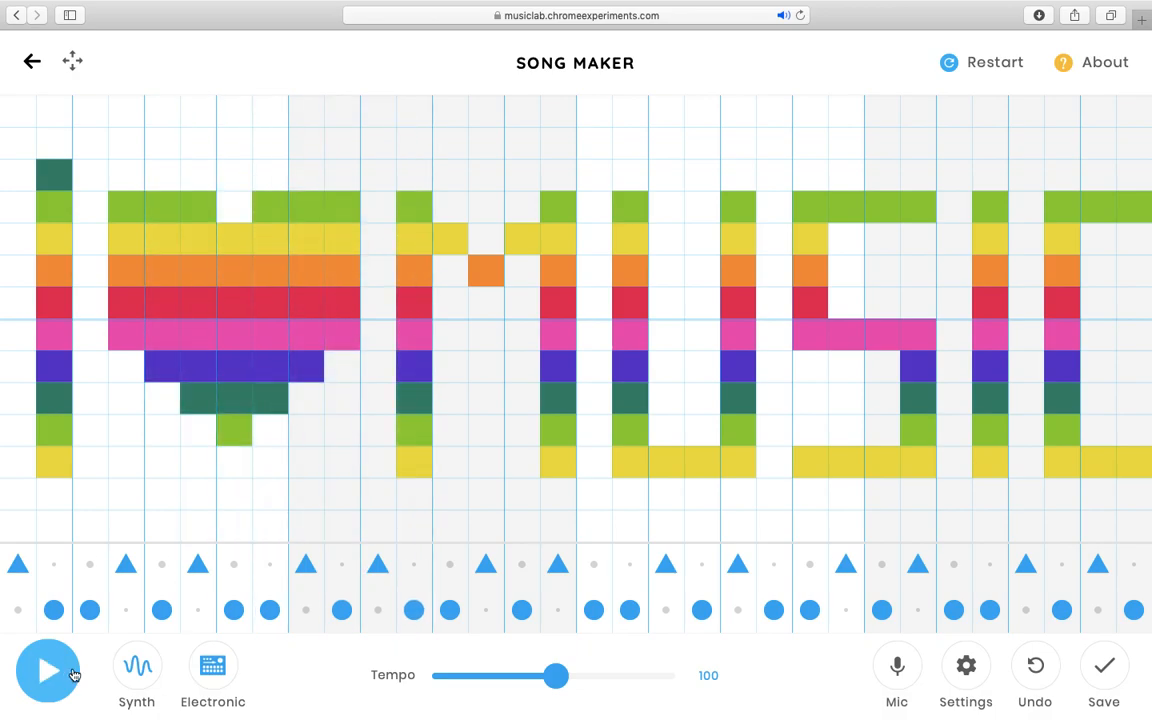
Return the melody instrument to Marimba and play the song's opening.
left_click(137, 667)
left_click(70, 678)
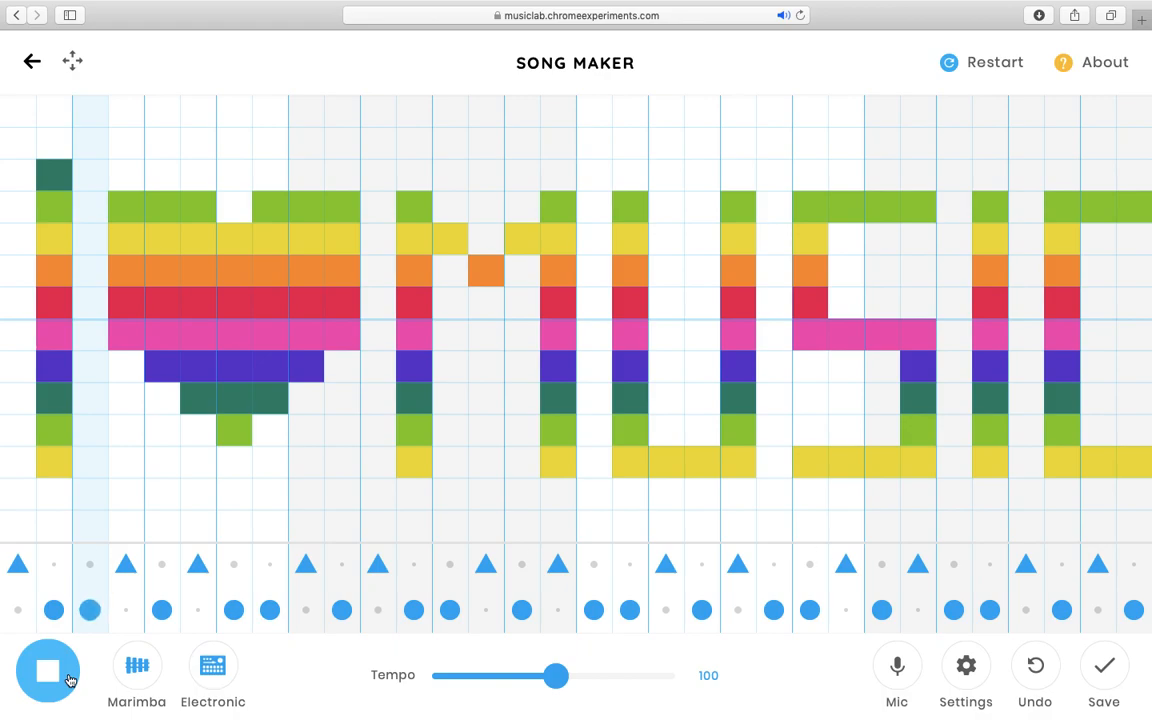
left_click(70, 678)
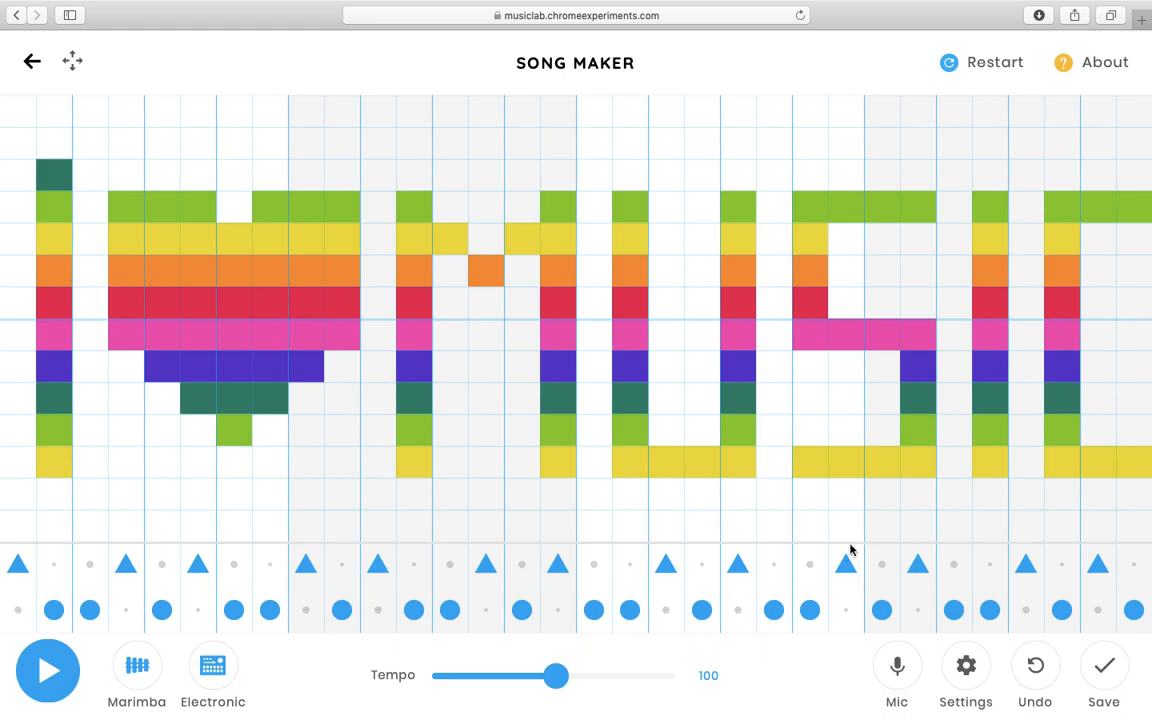
Save the finished song and copy its share link.
left_click(1104, 671)
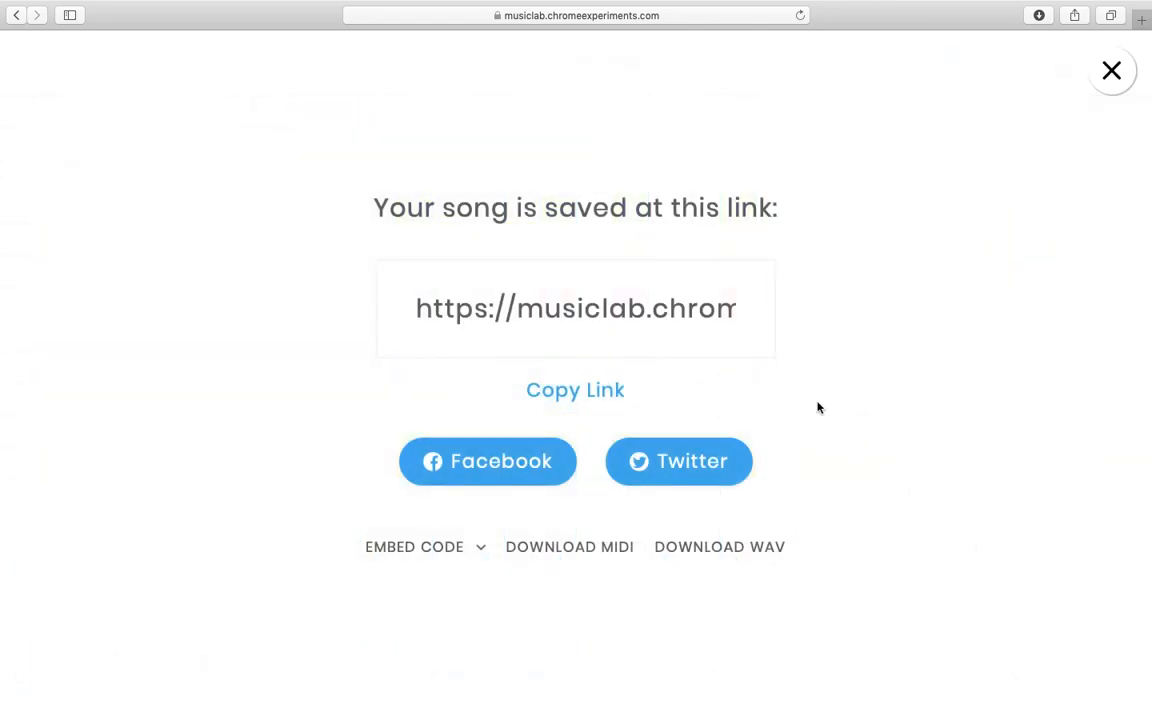
left_click(567, 392)
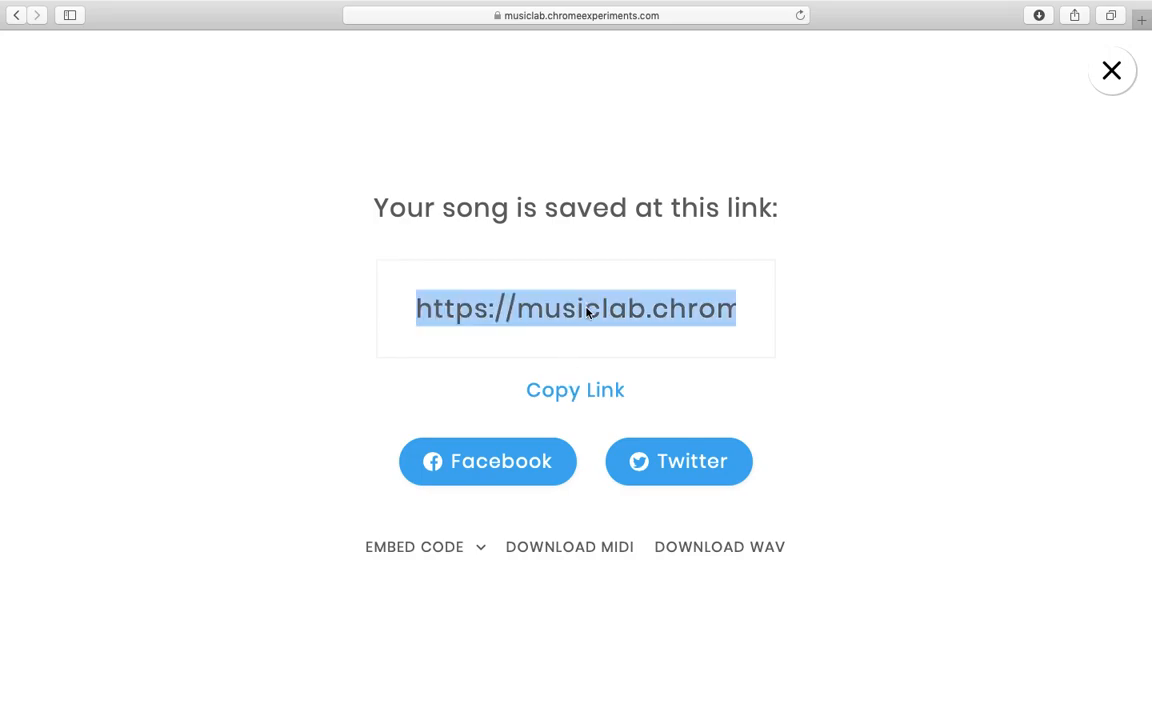